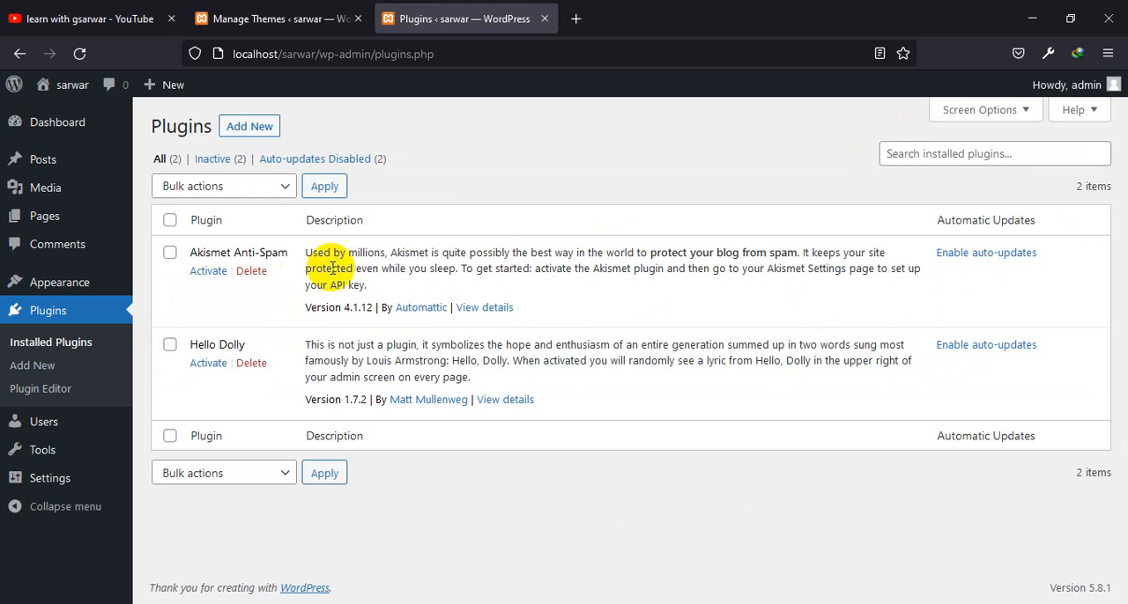
Delete the Akismet Anti-Spam and Hello Dolly plugins from the installed plugins
left_click(251, 271)
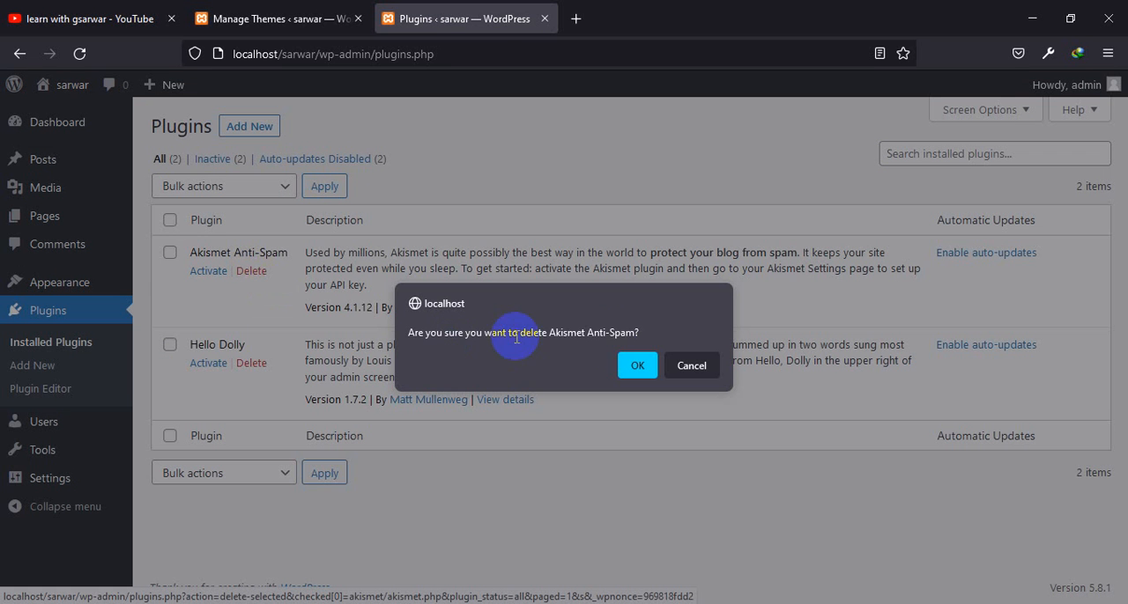
left_click(633, 365)
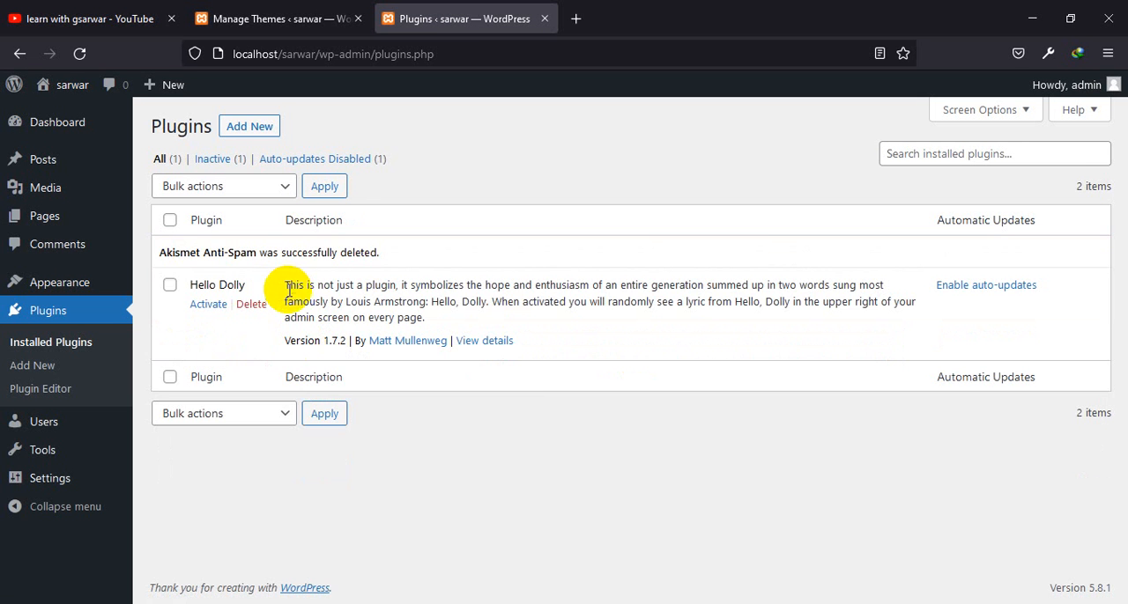
left_click(251, 304)
left_click(638, 379)
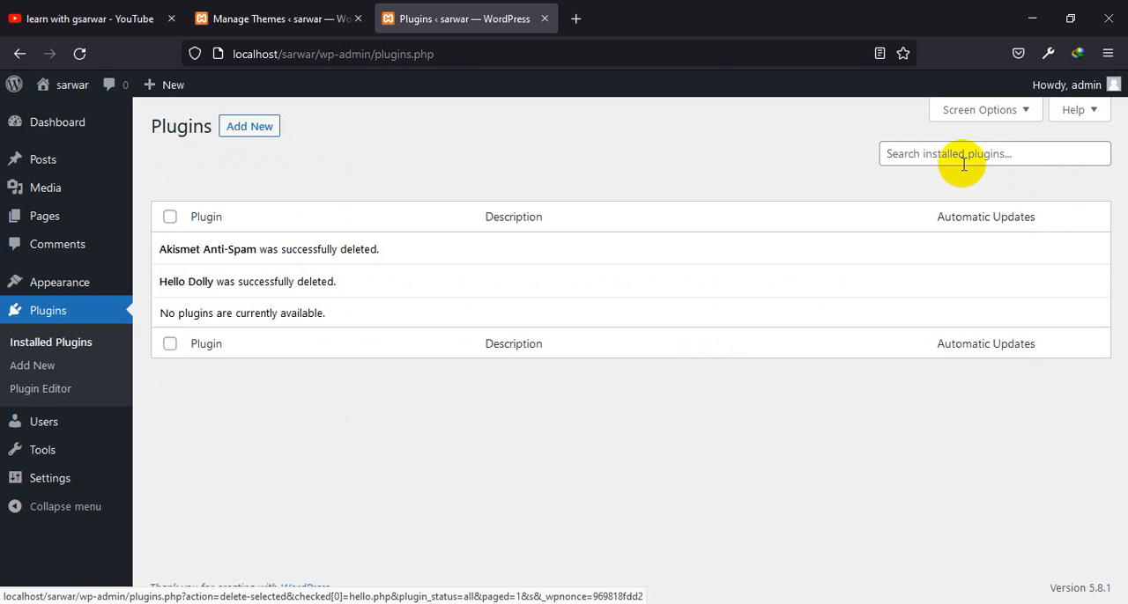
Add the Classic Editor plugin from the plugin directory and activate it
left_click(251, 127)
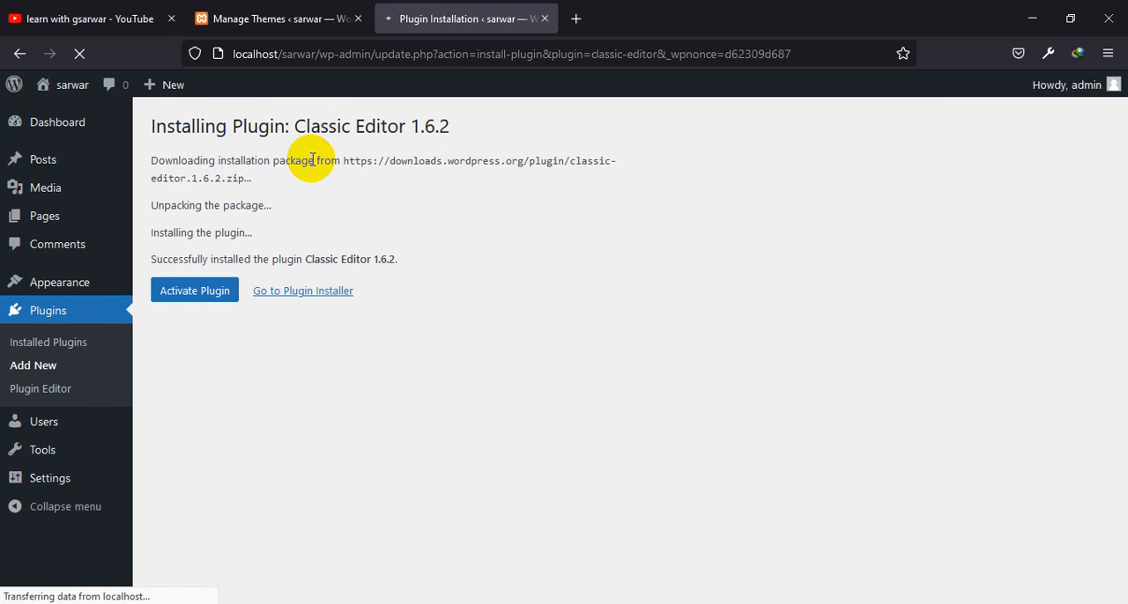
left_click(209, 302)
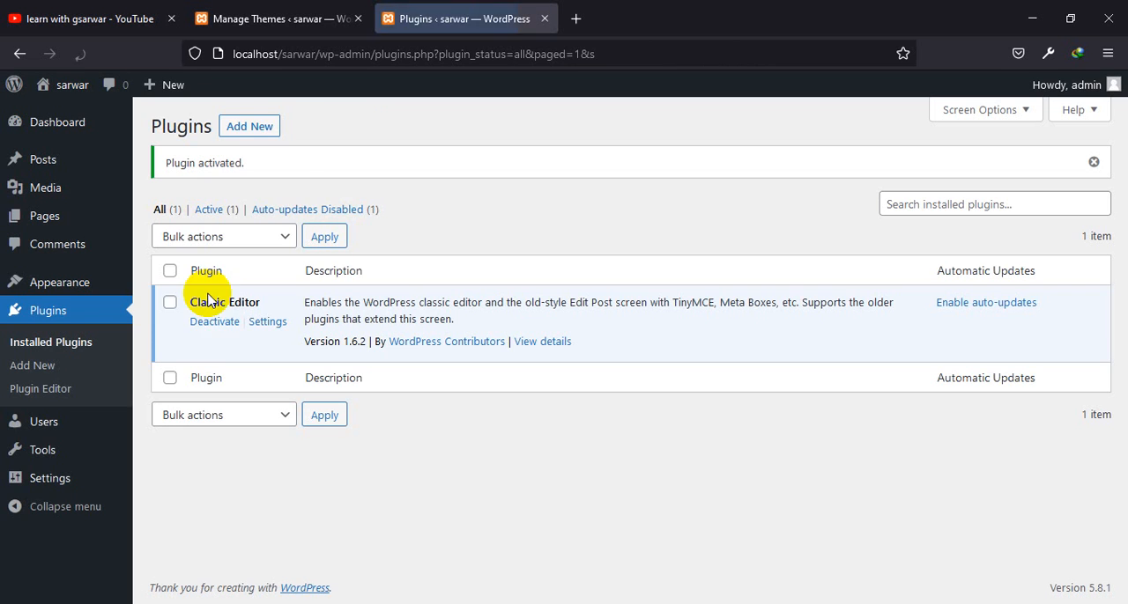
Search the plugin directory for "elementor"
left_click(244, 139)
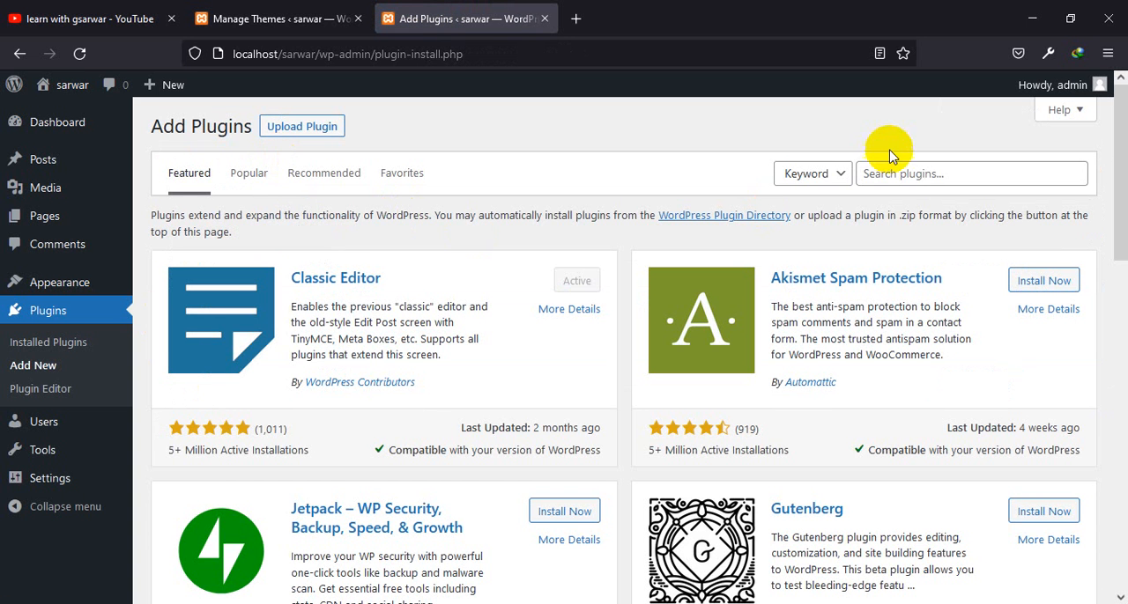
left_click(919, 171)
type("e")
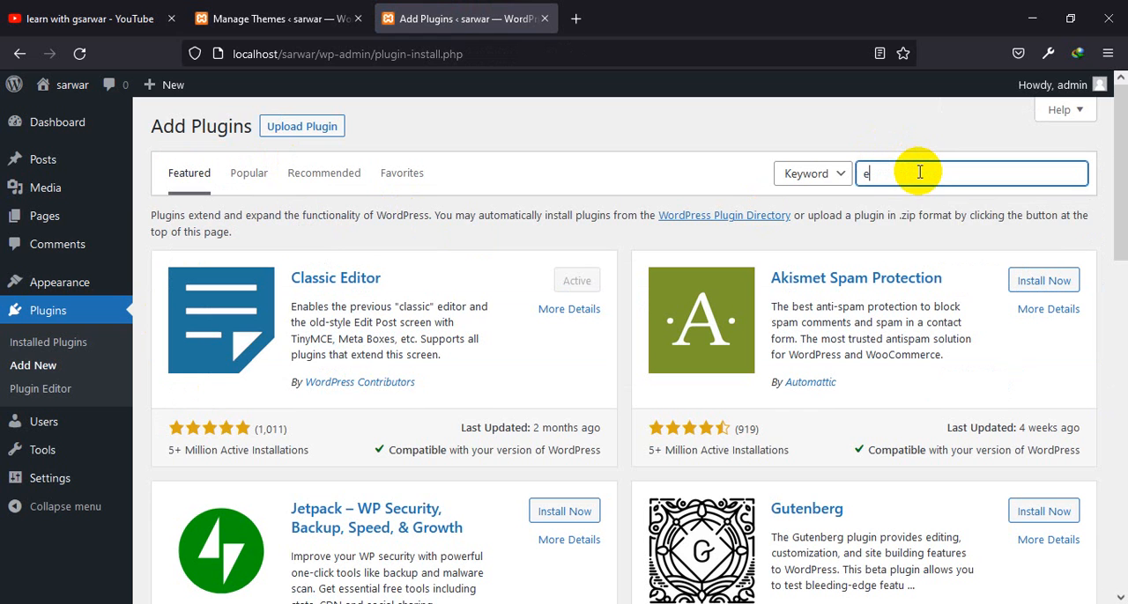
type("lementor")
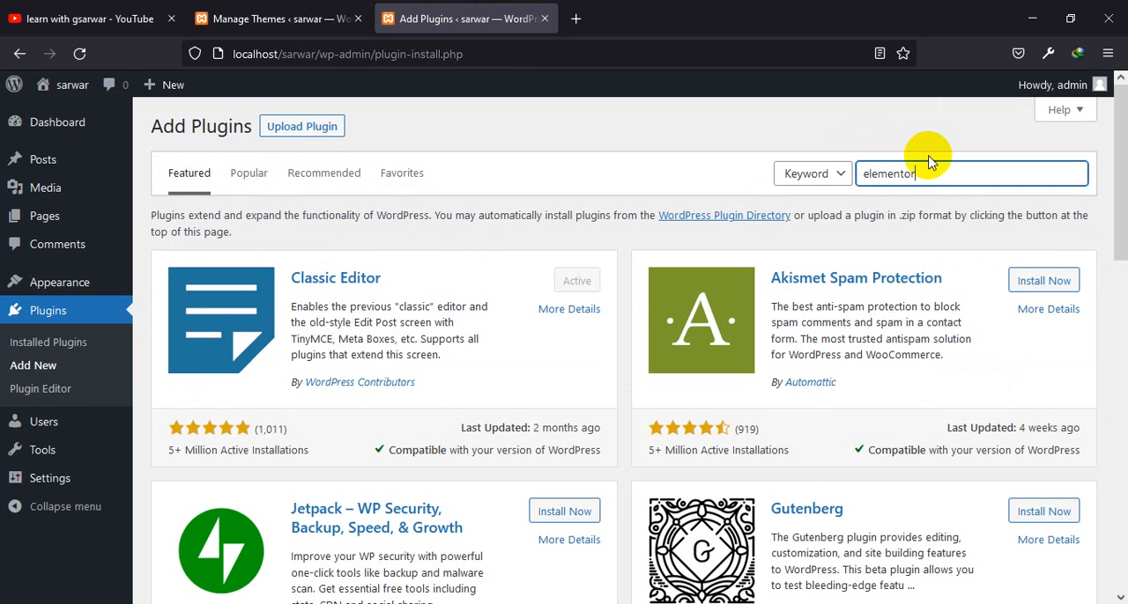
key("Return")
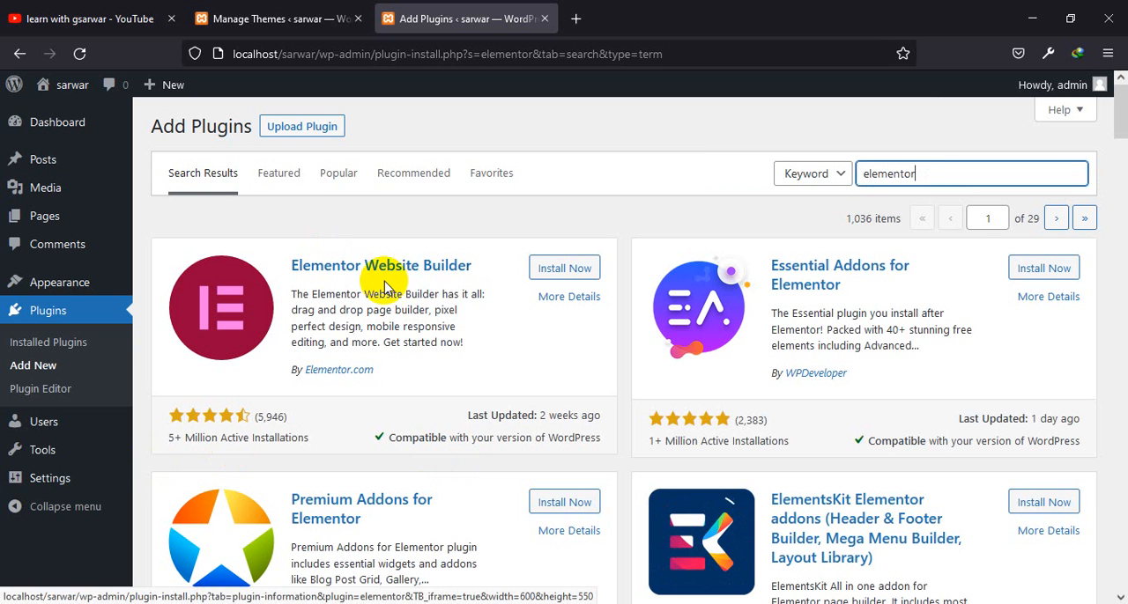
Install the Elementor Website Builder plugin and activate it
left_click(582, 276)
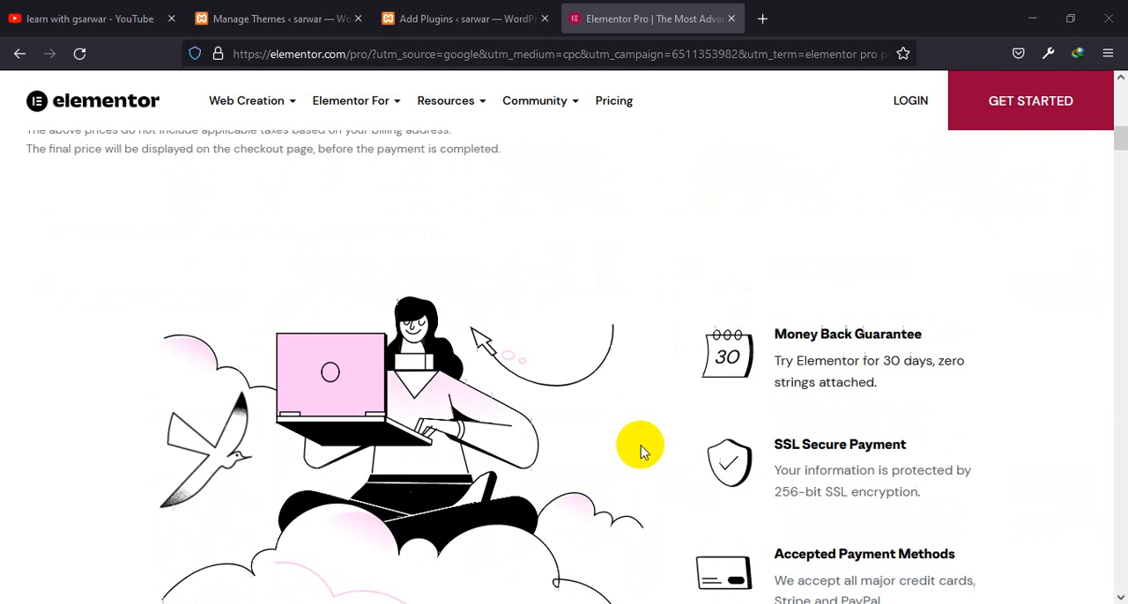
scroll(637, 448, "up", 10)
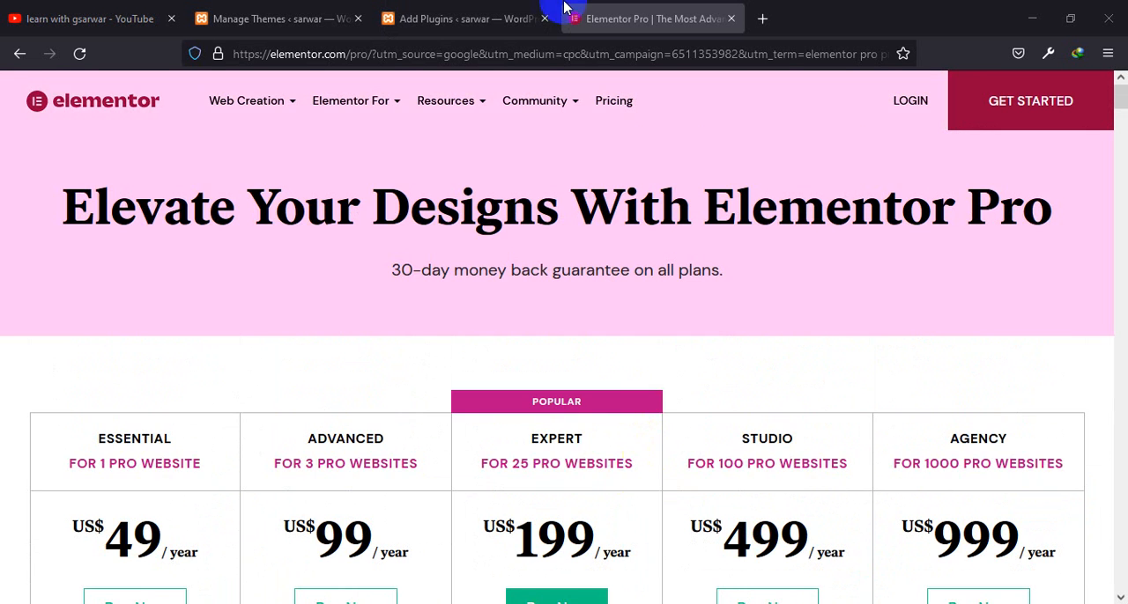
left_click(517, 7)
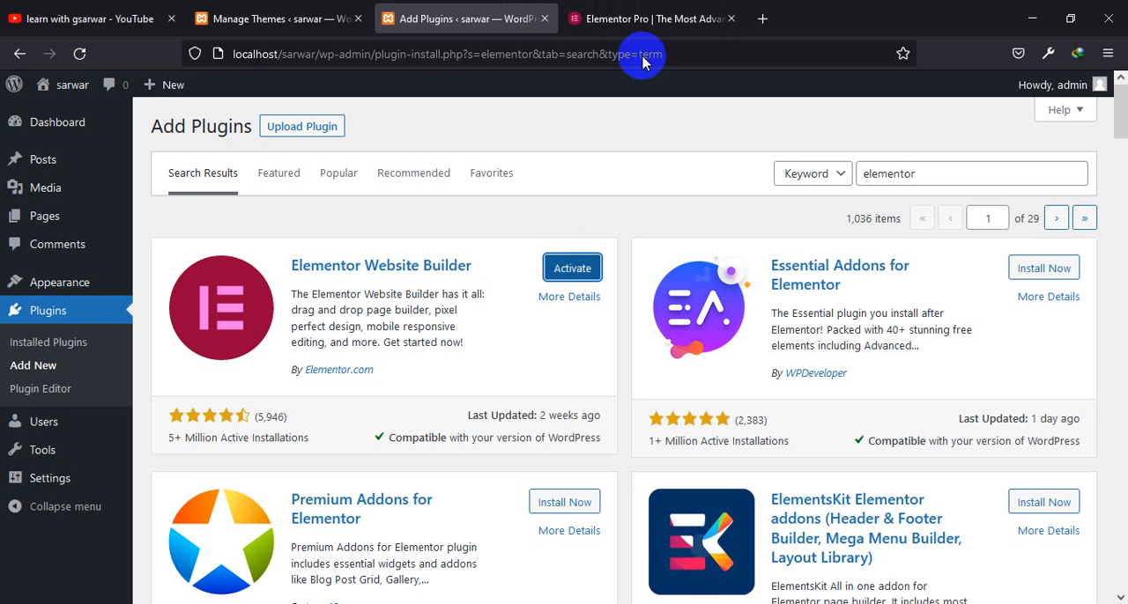
left_click(575, 270)
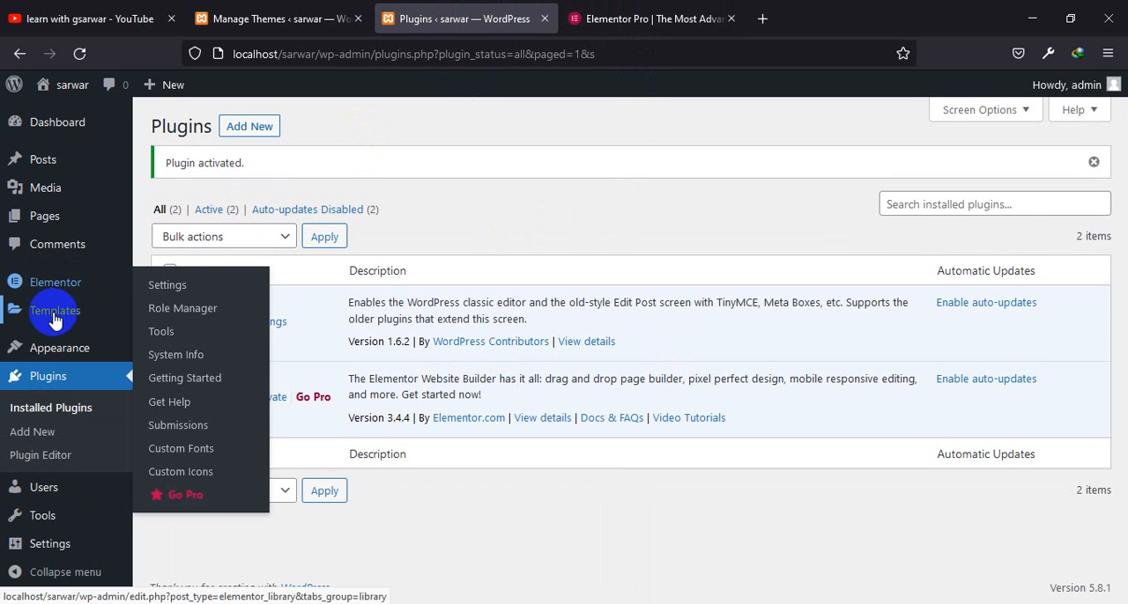
Review Elementor's Style, Integrations, Advanced, Experiments and General settings
mouse_move(85, 315)
mouse_move(78, 291)
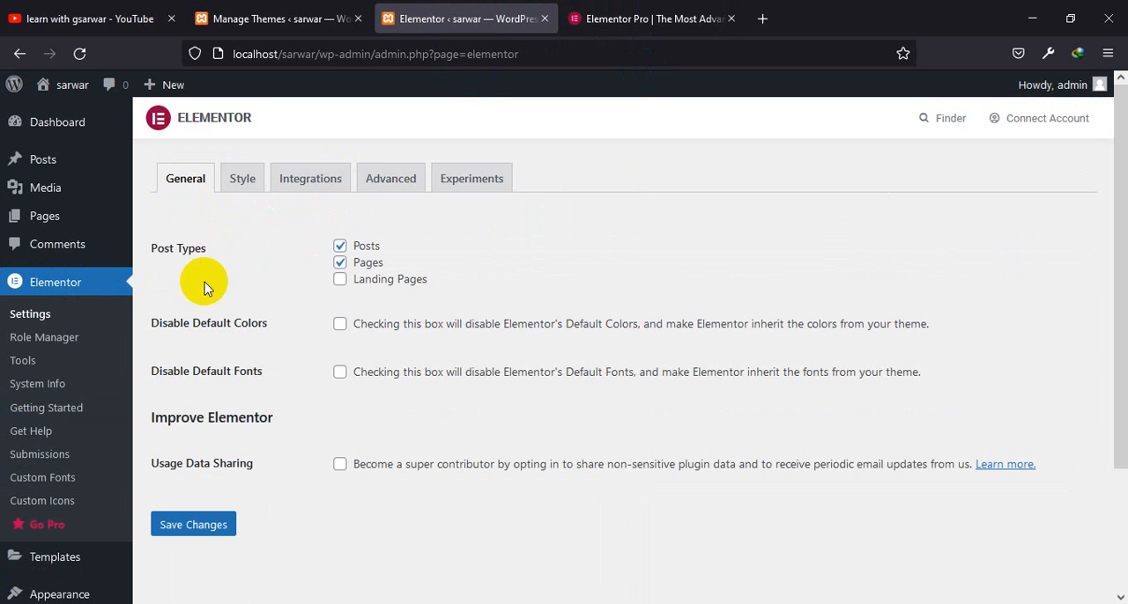
left_click(244, 184)
left_click(318, 183)
left_click(398, 179)
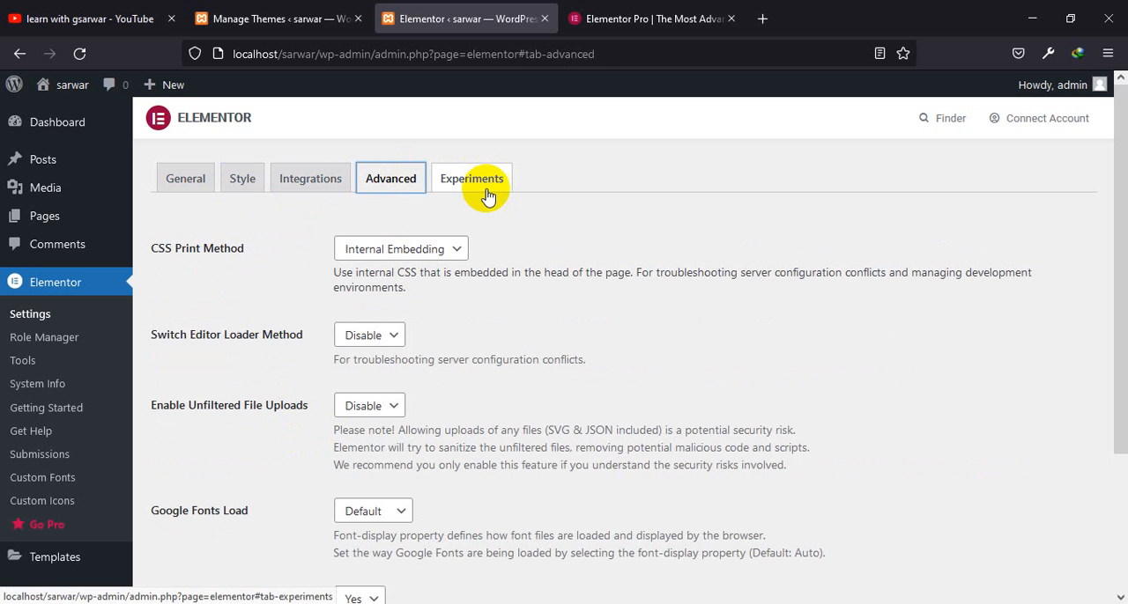
left_click(471, 194)
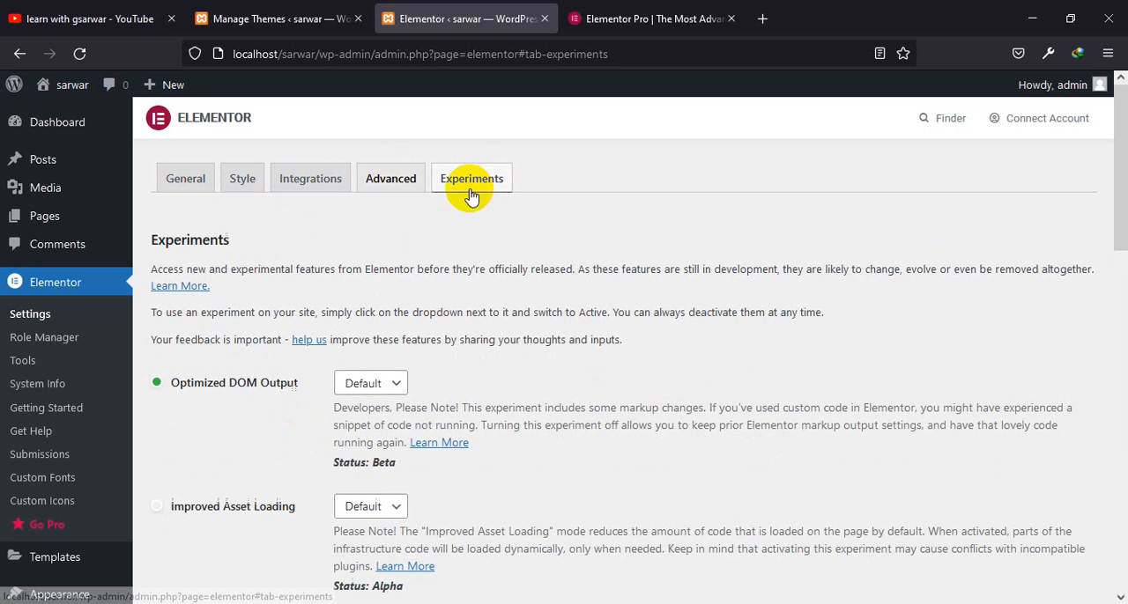
left_click(183, 180)
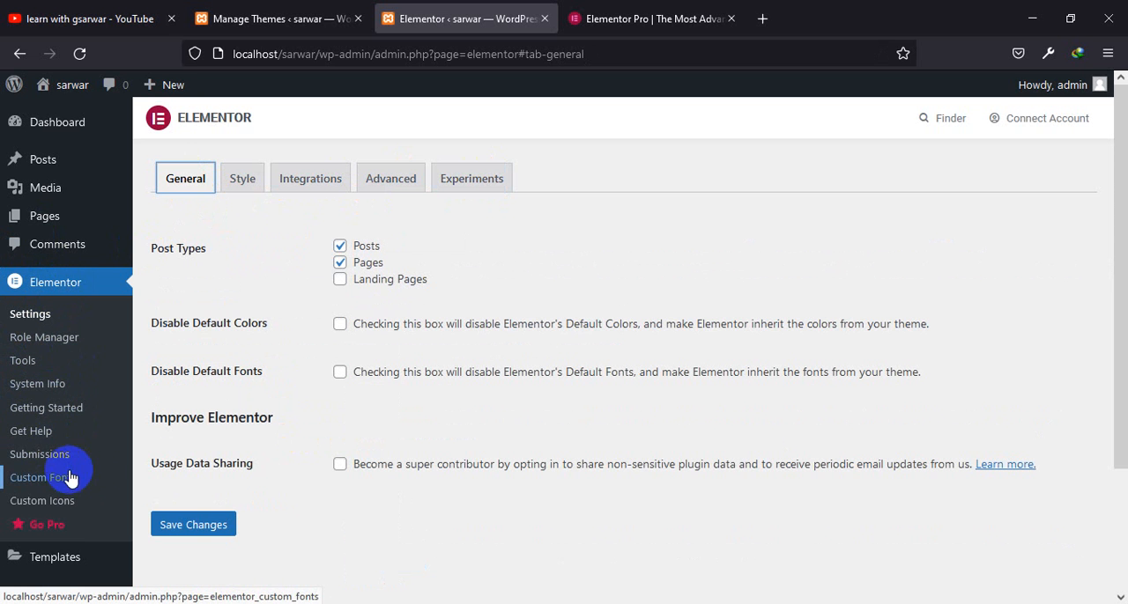
Look through Elementor's saved templates, including the Page template category
scroll(214, 502, "down", 2)
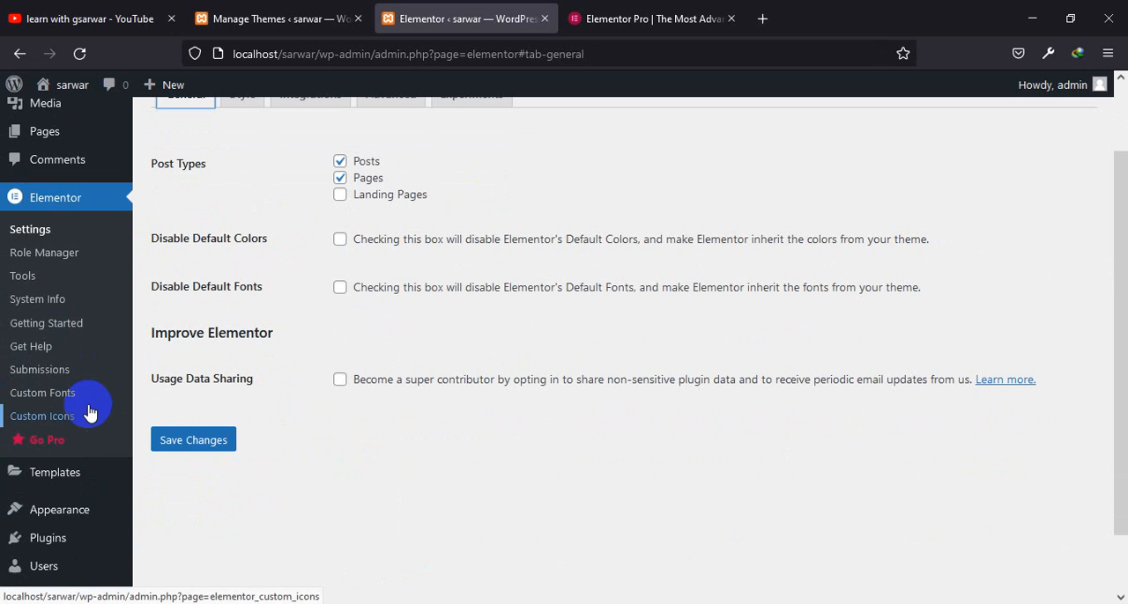
left_click(68, 477)
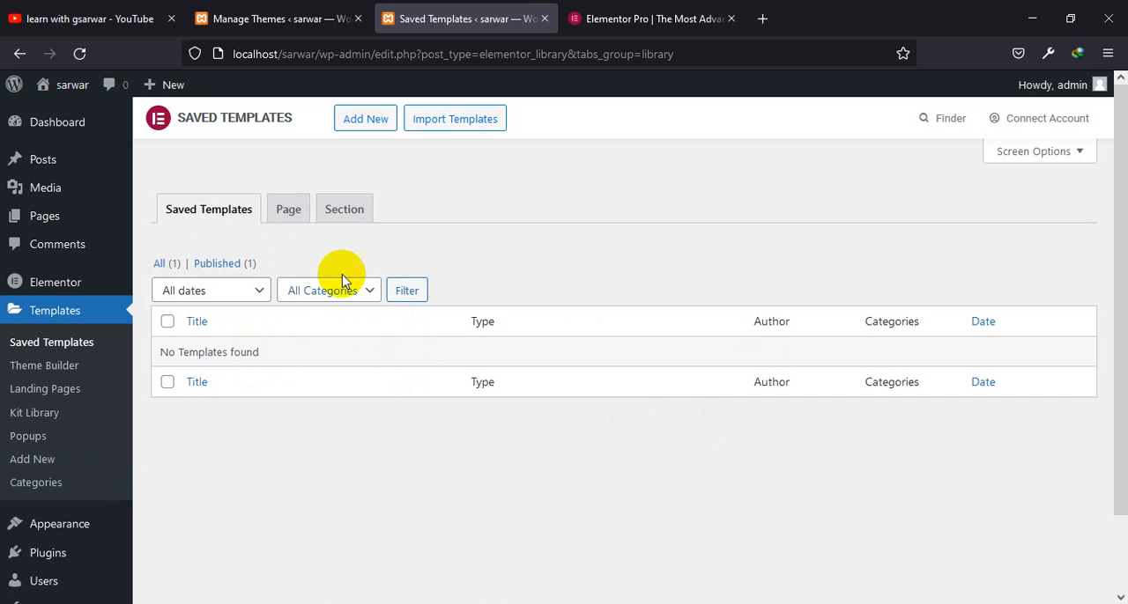
left_click(298, 221)
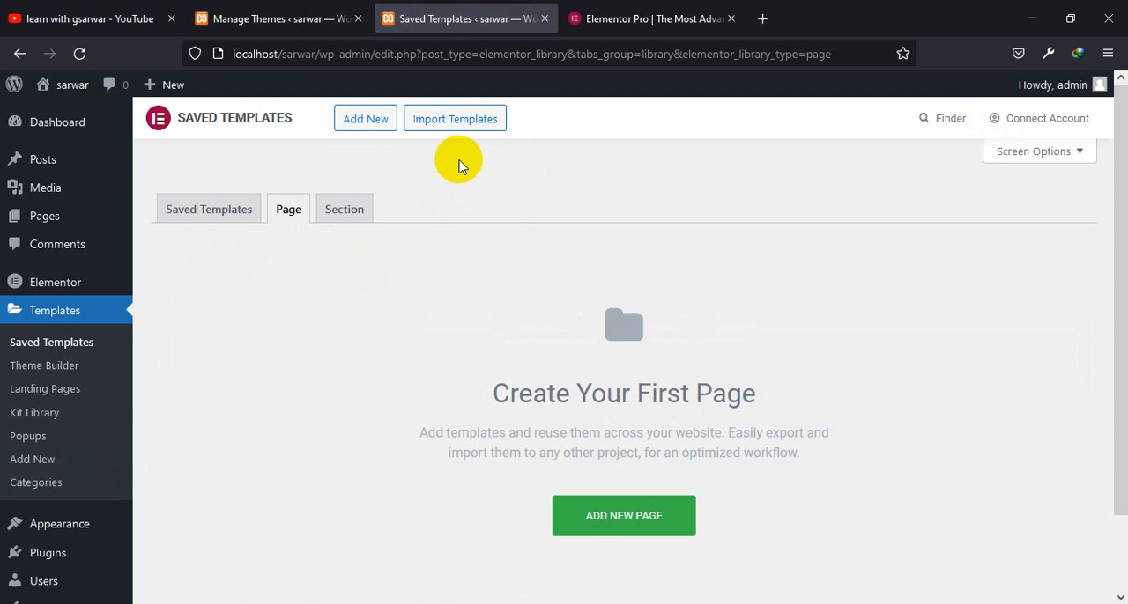
Return to the installed plugins and open the upload form for adding a plugin from a .zip file
left_click(63, 527)
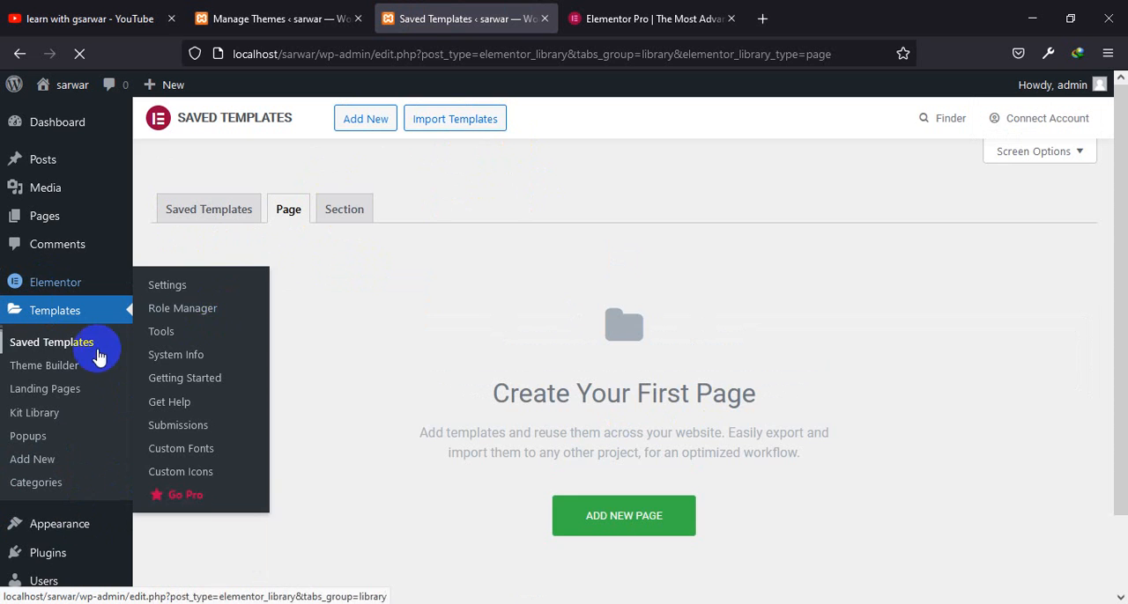
scroll(98, 354, "down", 2)
mouse_move(50, 468)
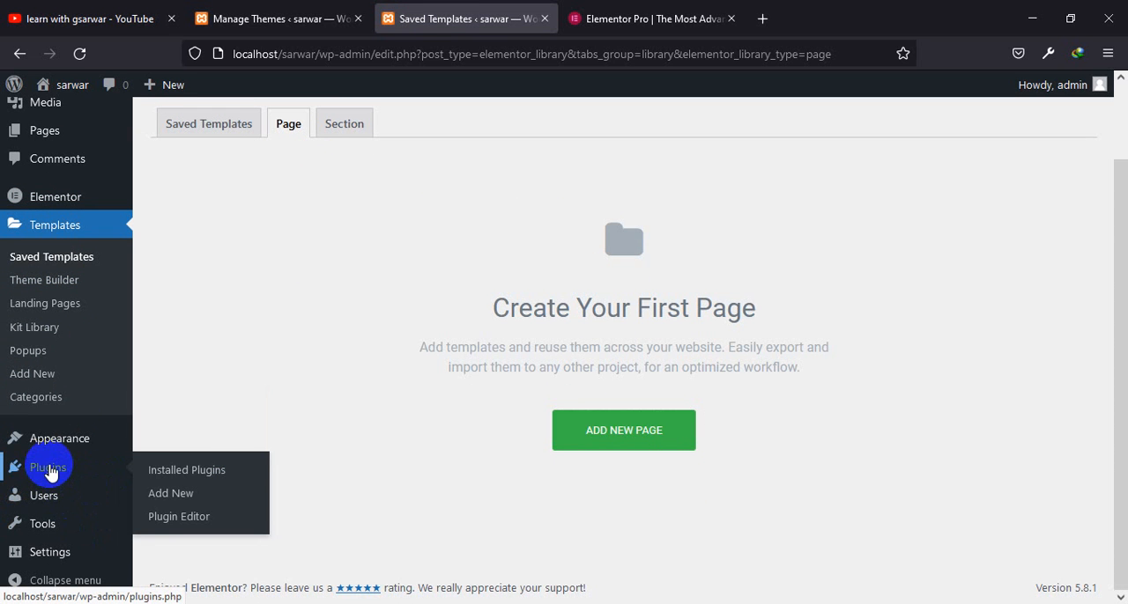
left_click(190, 478)
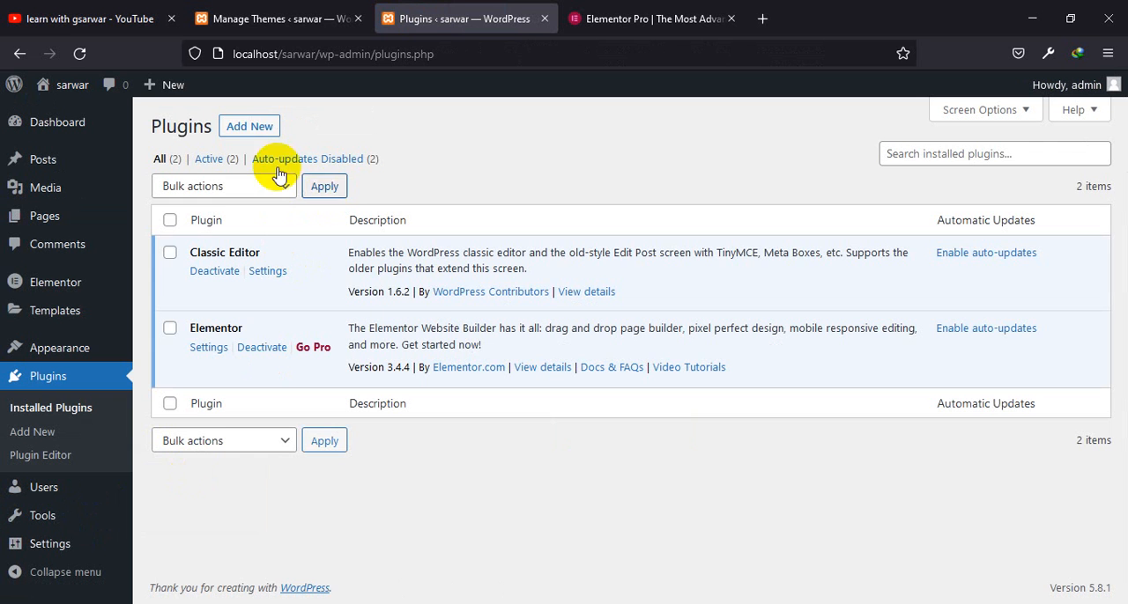
left_click(256, 129)
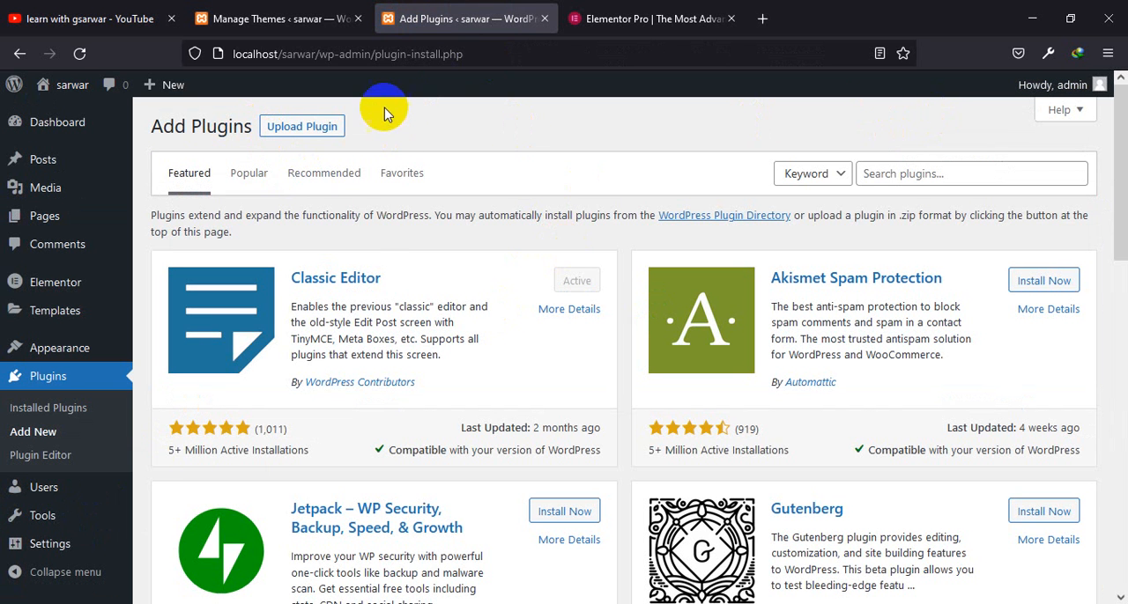
left_click(328, 132)
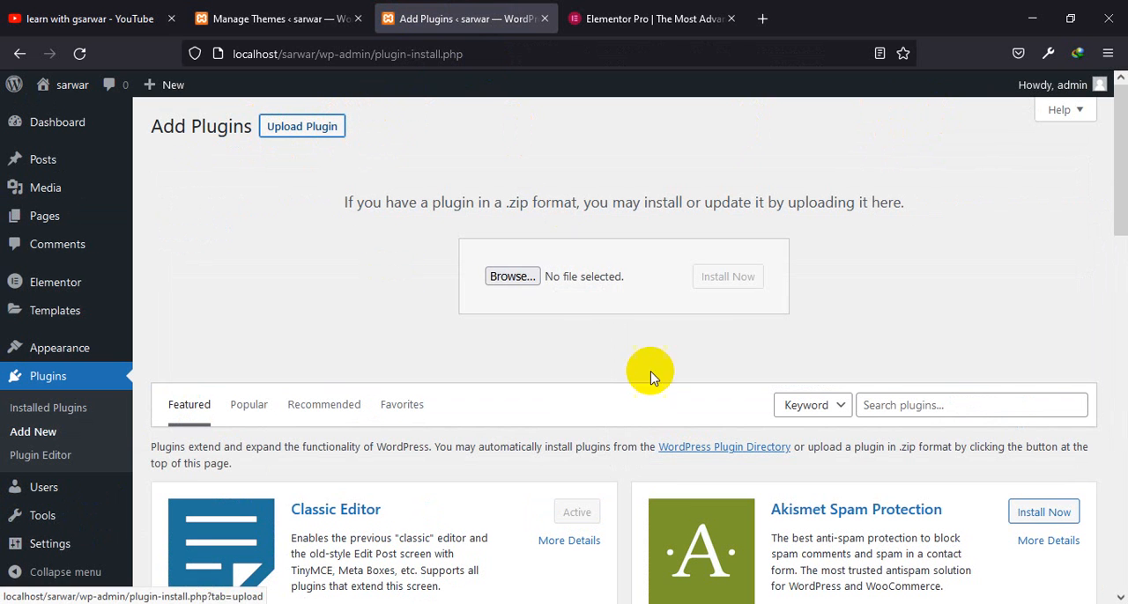
Choose elementor-pro.zip from the Elementor pro_V341 folder inside Downloads > Compressed as the plugin file to upload
left_click(518, 284)
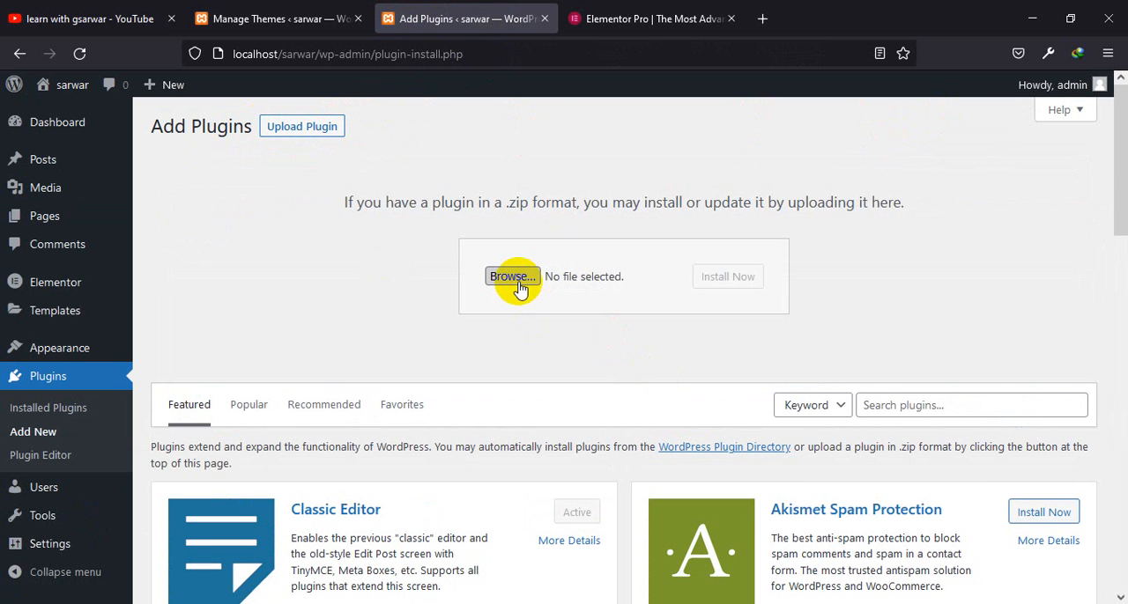
left_click(518, 279)
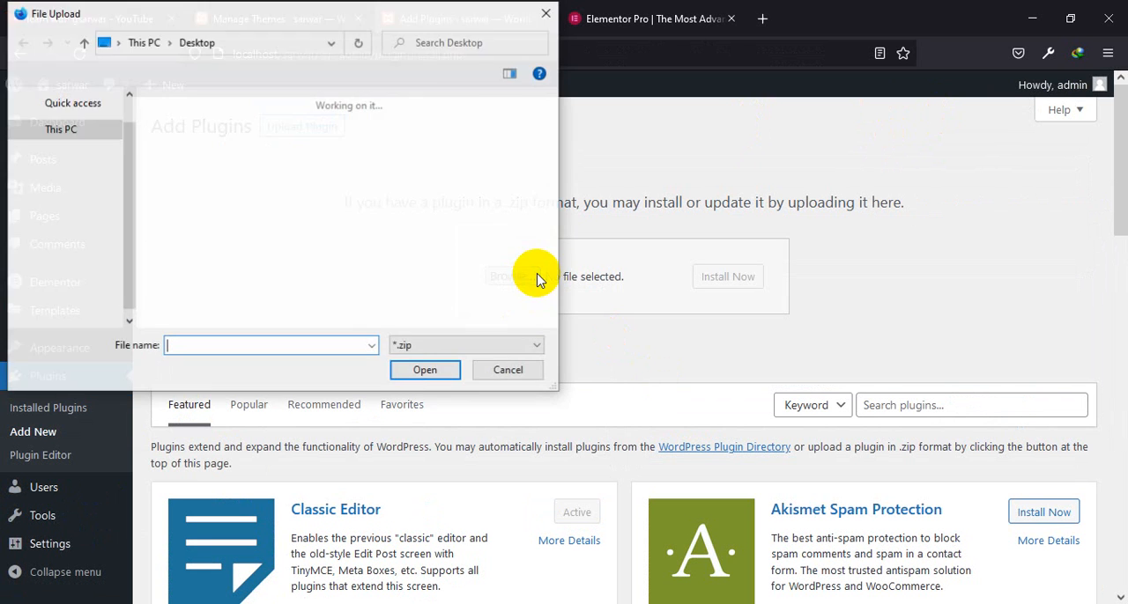
left_click(83, 115)
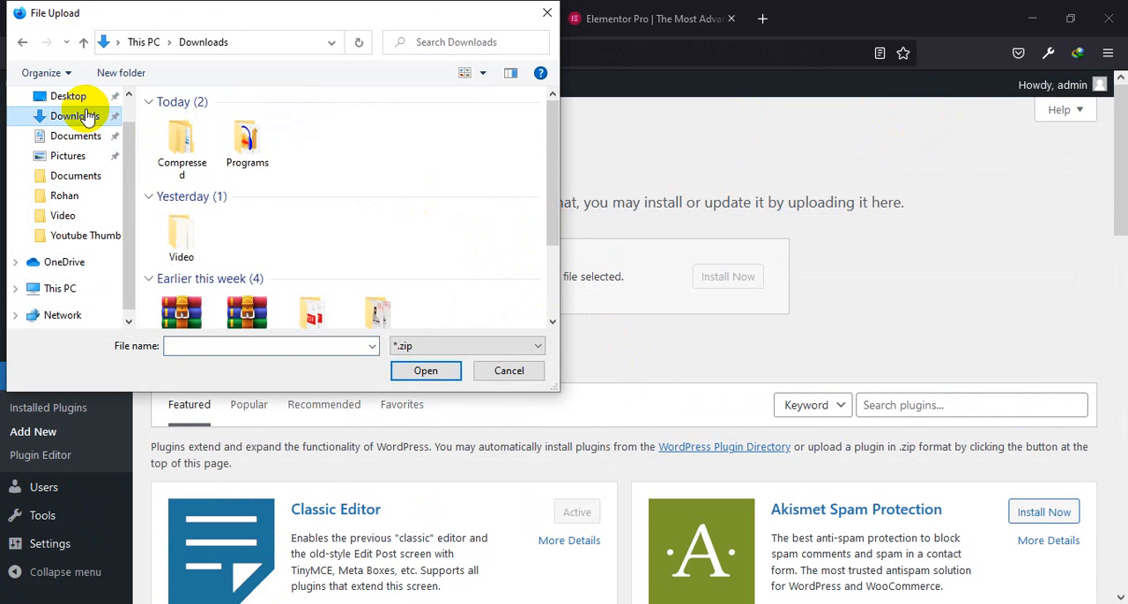
double_click(201, 128)
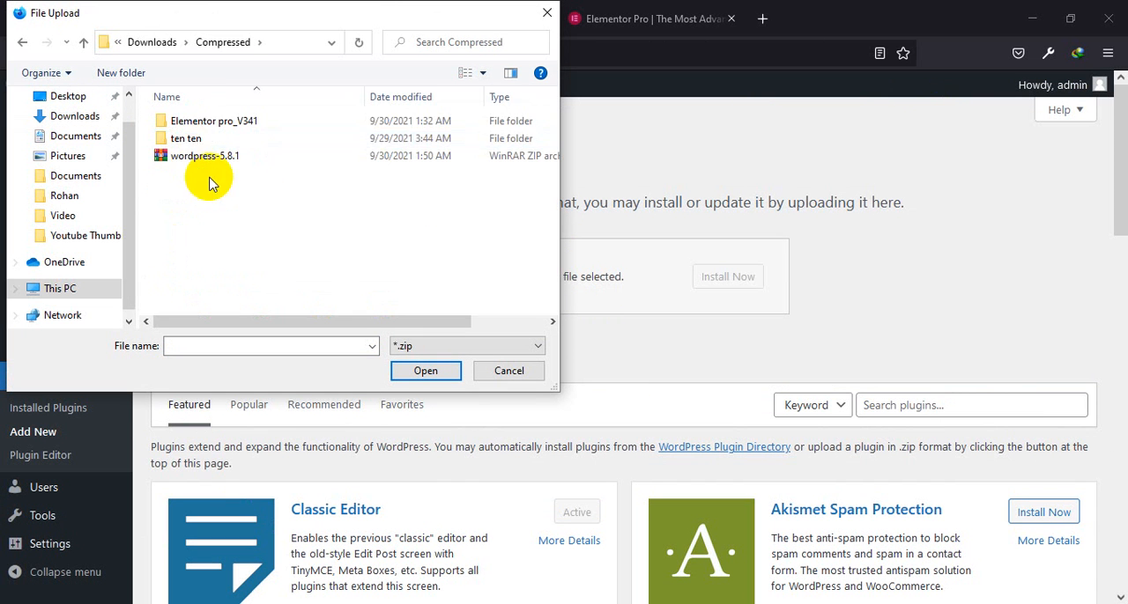
double_click(202, 121)
left_click(221, 143)
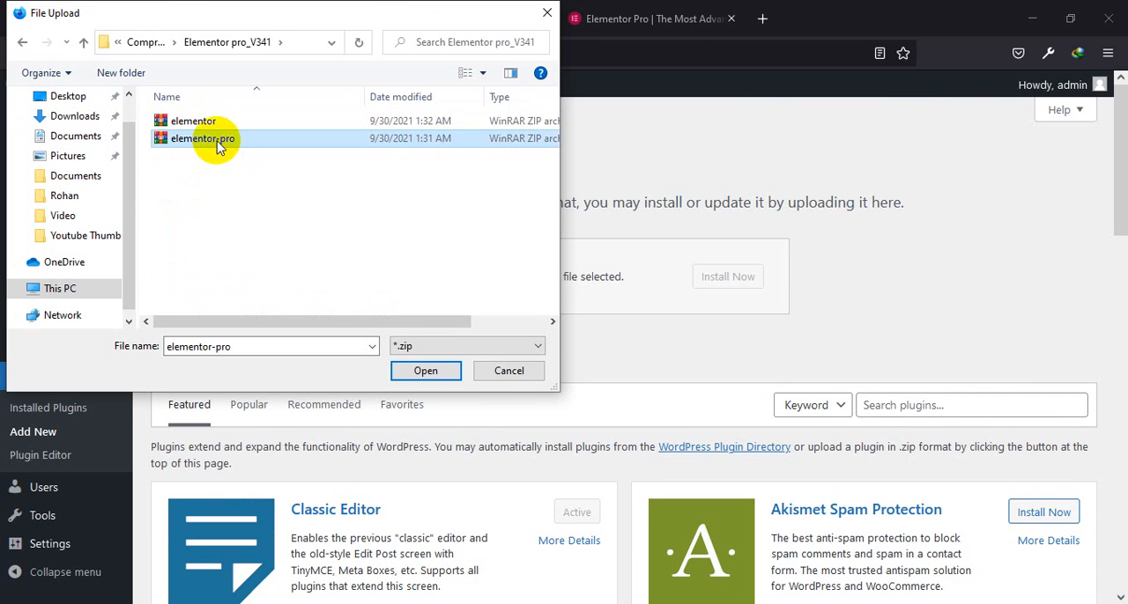
left_click(419, 370)
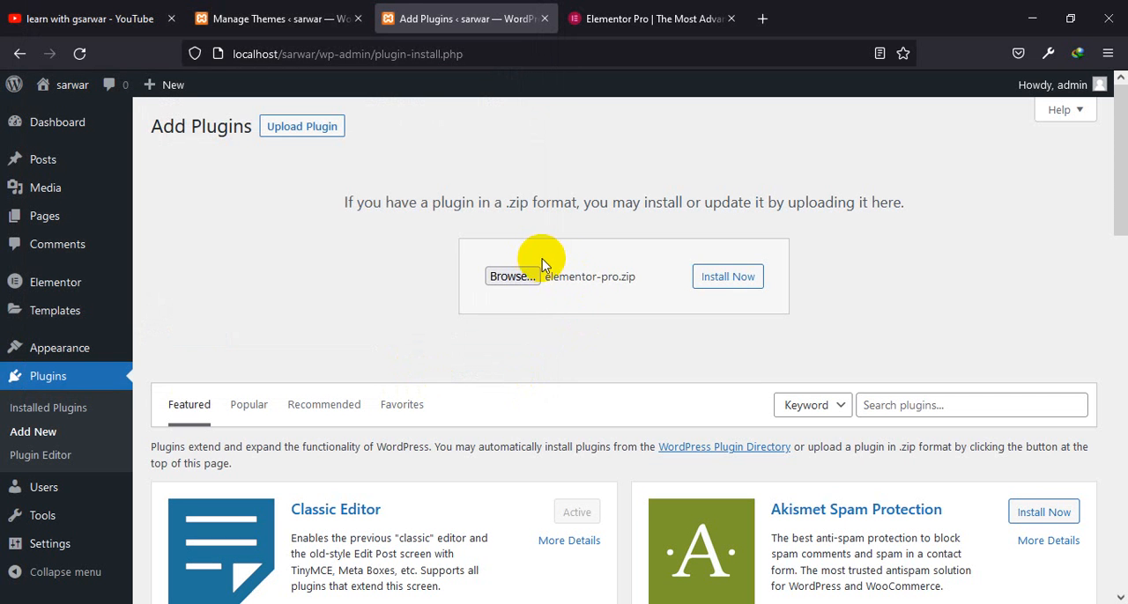
Install the uploaded Elementor Pro plugin and activate it
left_click(726, 287)
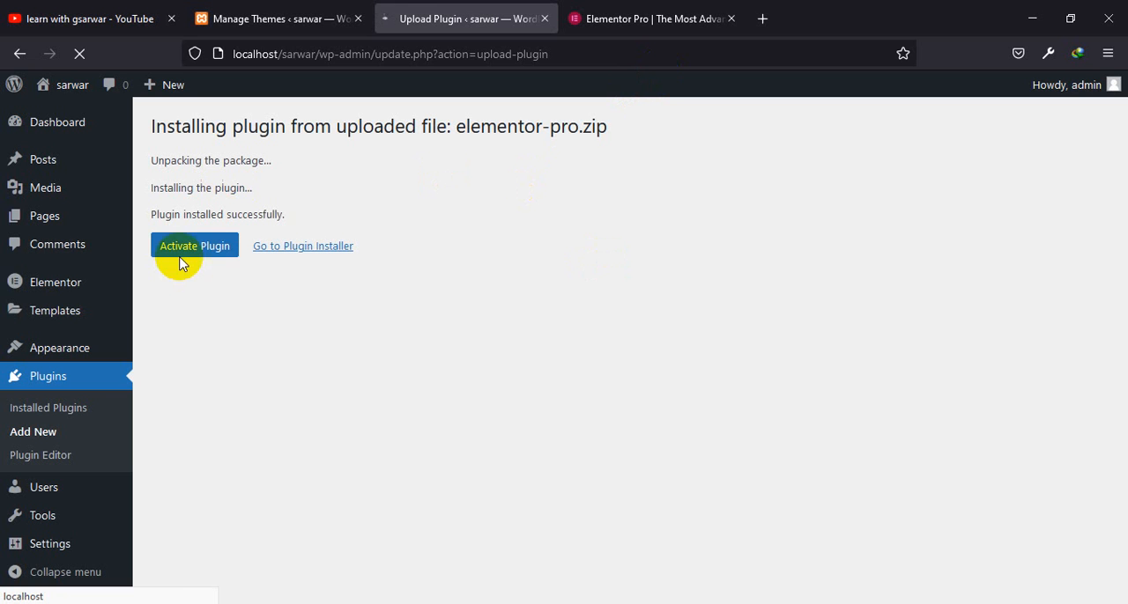
left_click(199, 256)
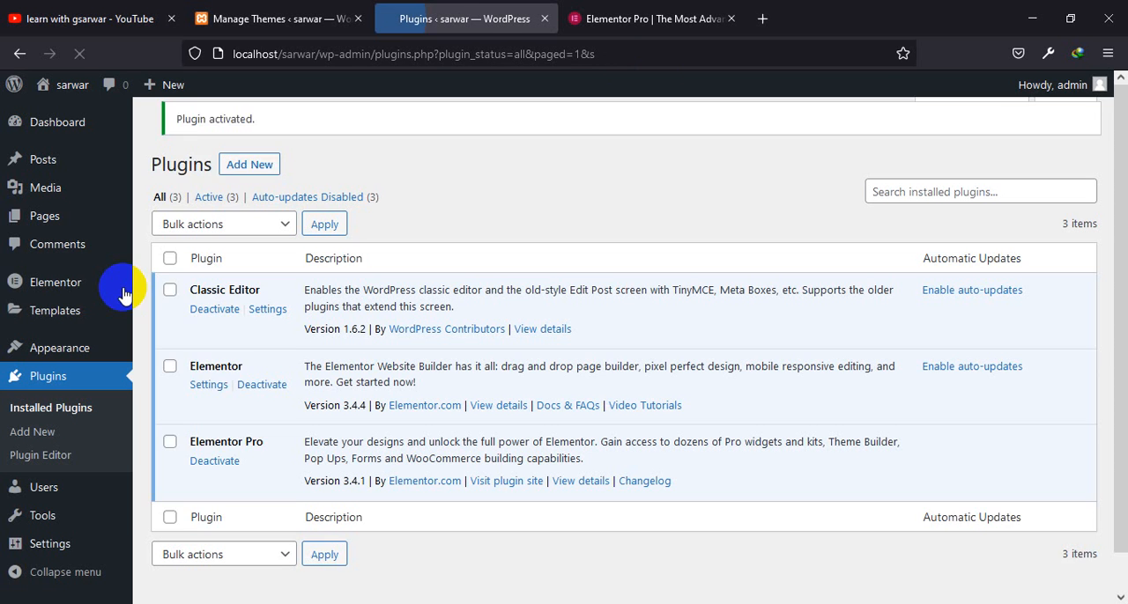
mouse_move(127, 302)
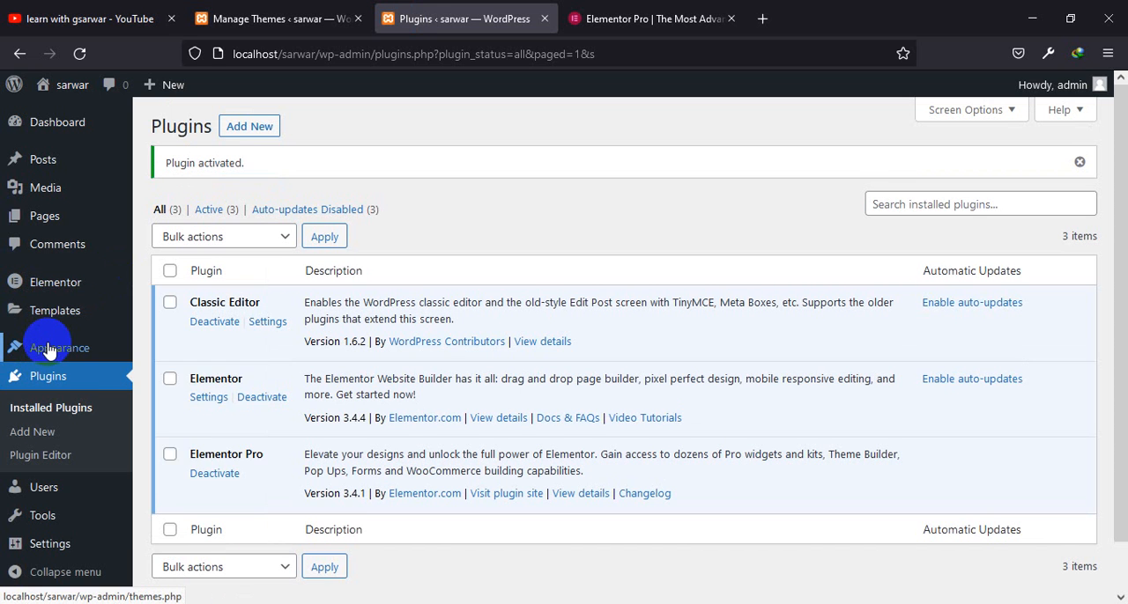
mouse_move(48, 349)
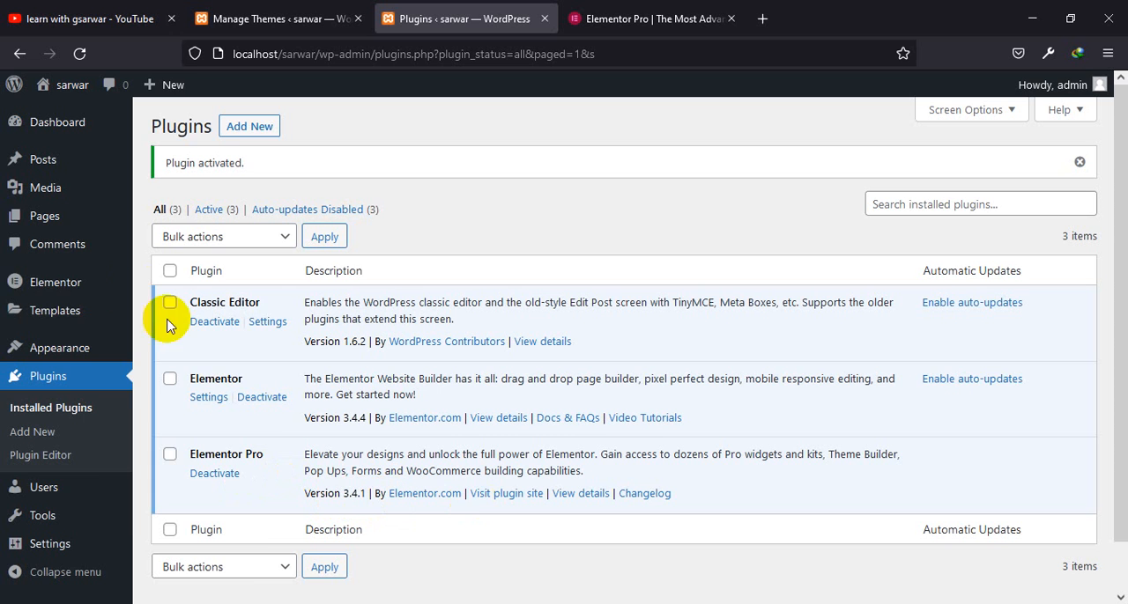
Look through the Elementor and Templates options added by Elementor Pro, including Saved Templates and the Theme Builder
mouse_move(55, 289)
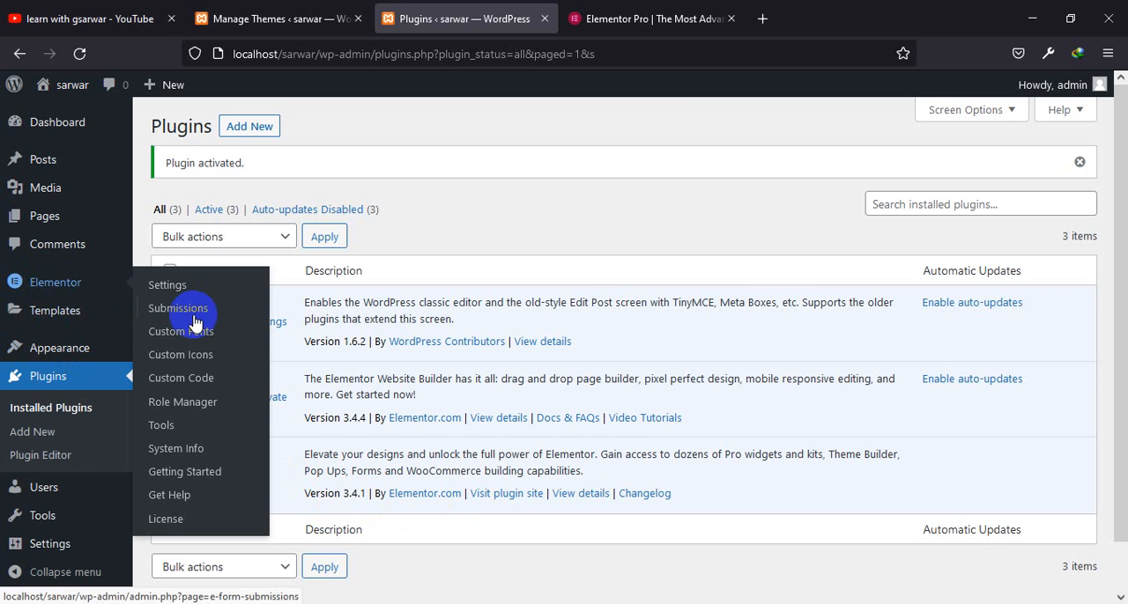
mouse_move(67, 326)
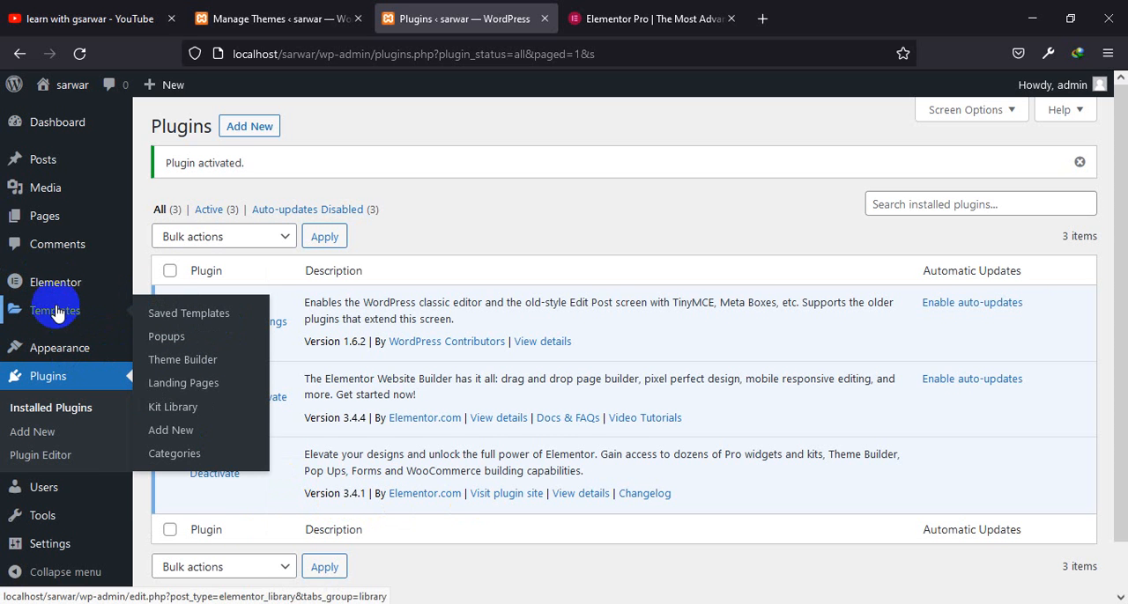
left_click(56, 316)
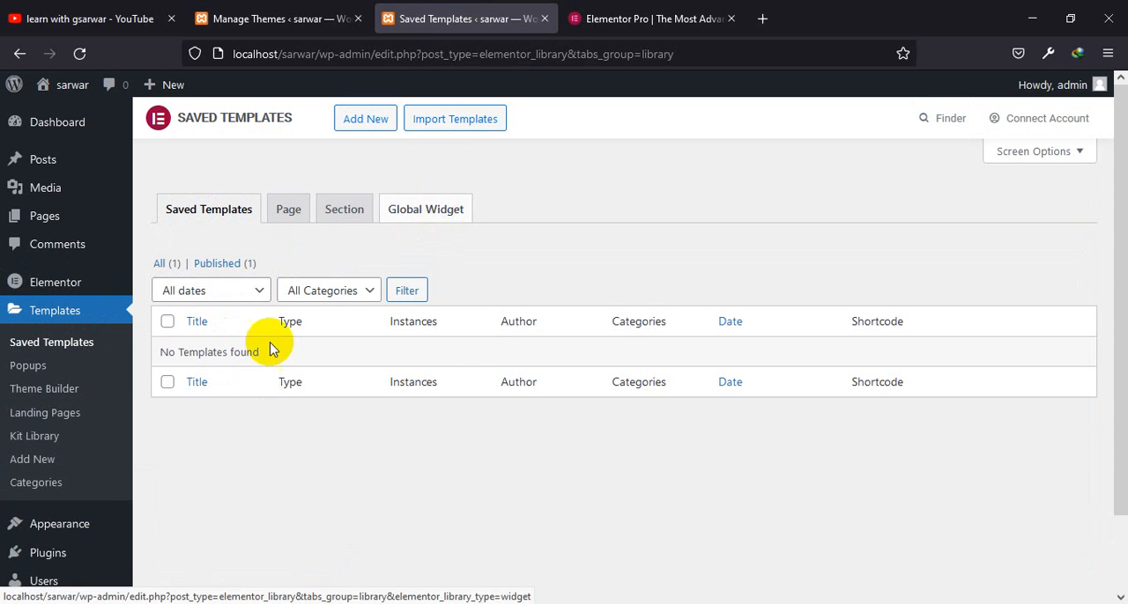
left_click(48, 394)
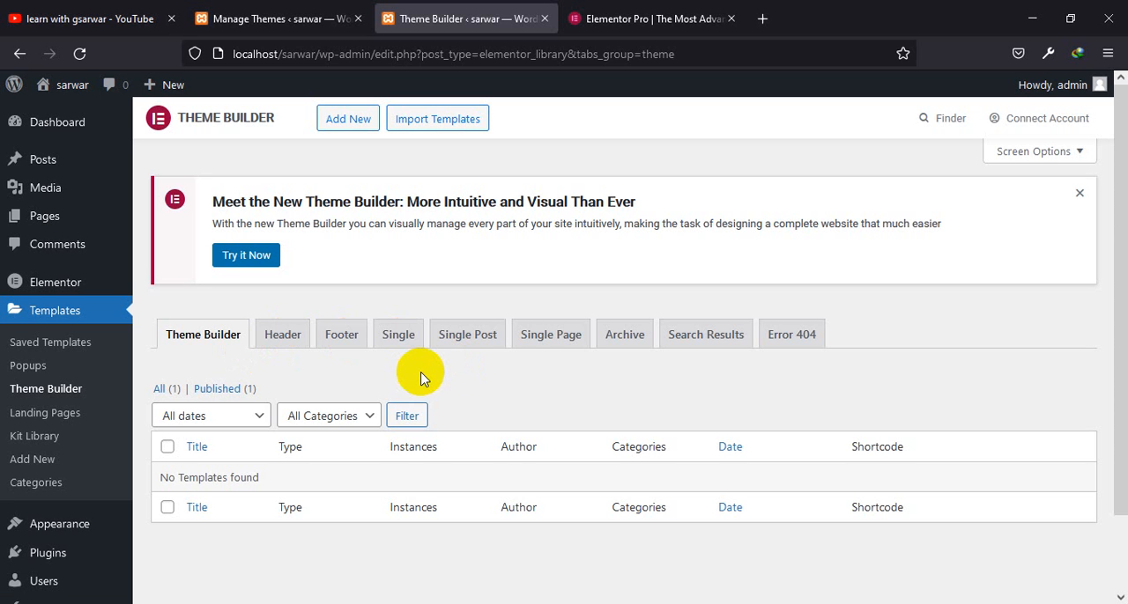
scroll(615, 406, "down", 2)
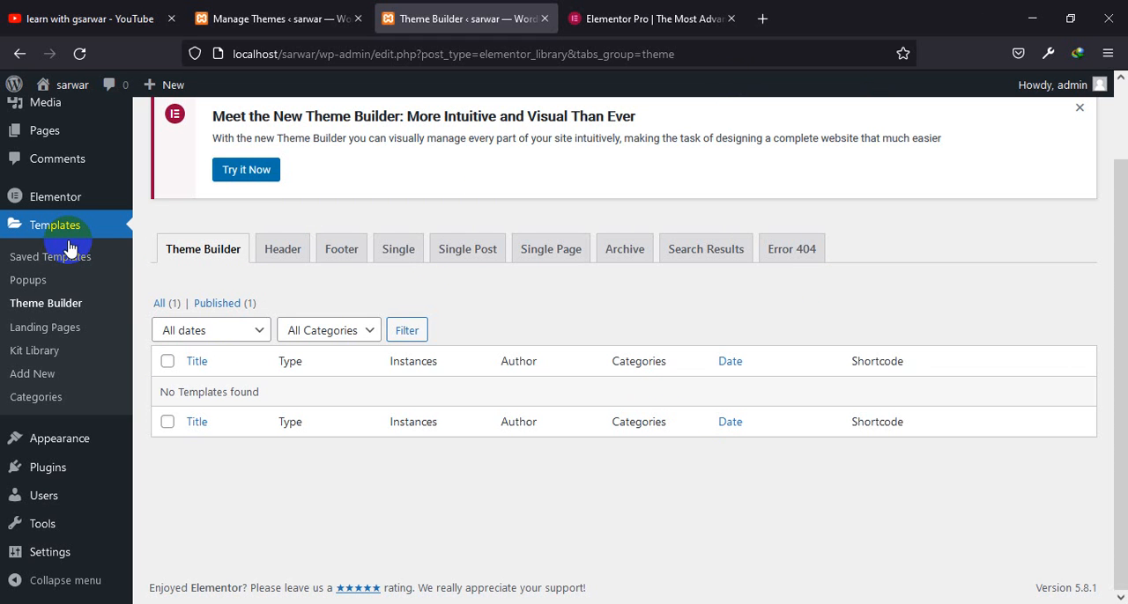
Close the Elementor Pro website tab and visit the front page of the local site
left_click(596, 11)
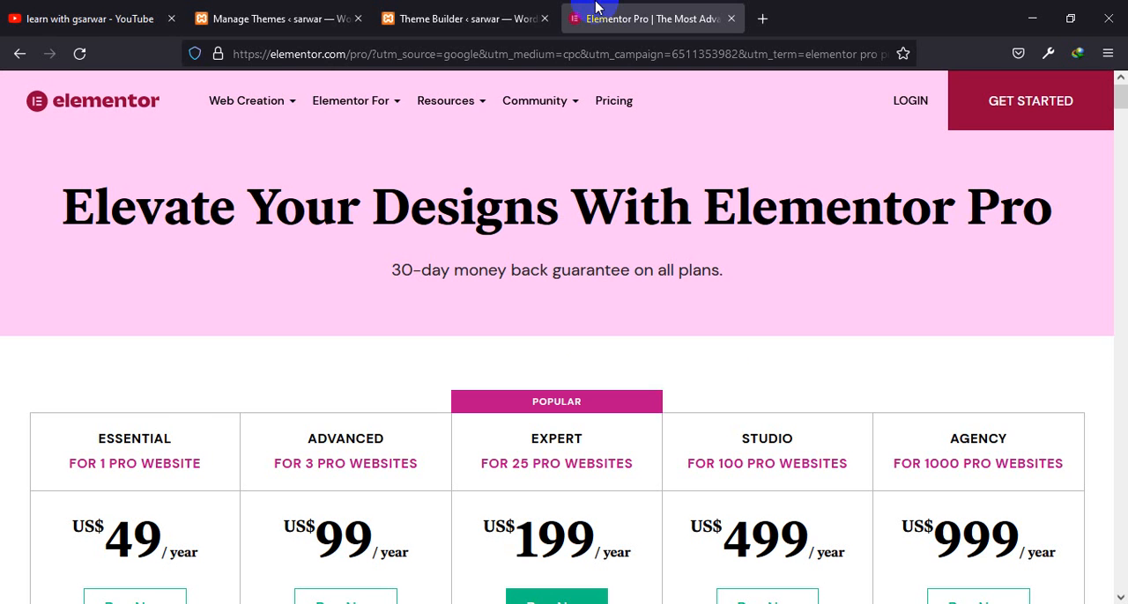
left_click(490, 14)
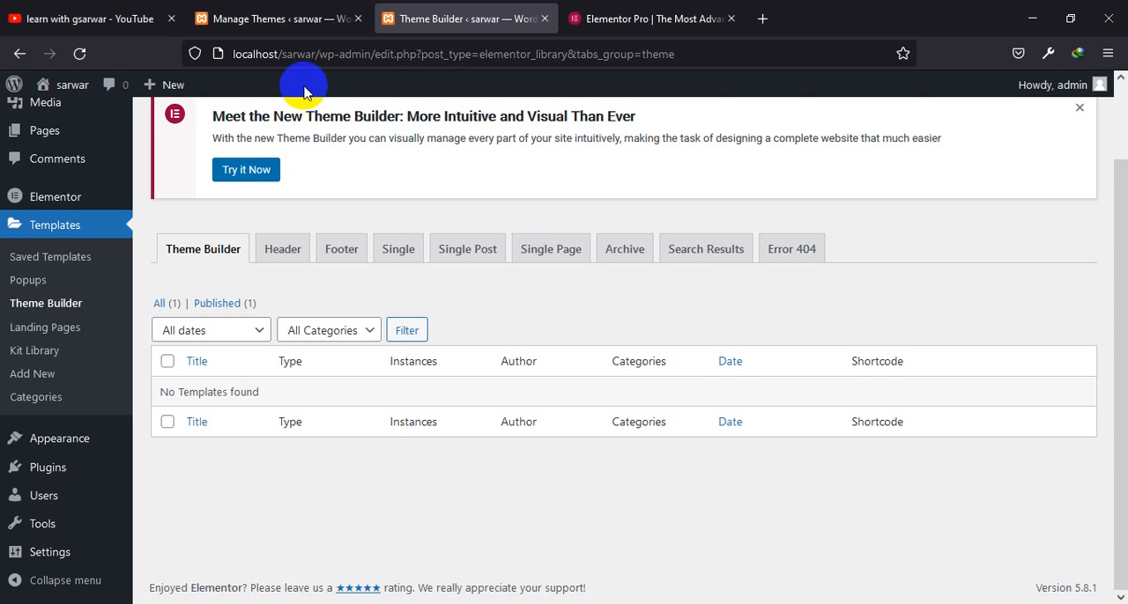
left_click(291, 19)
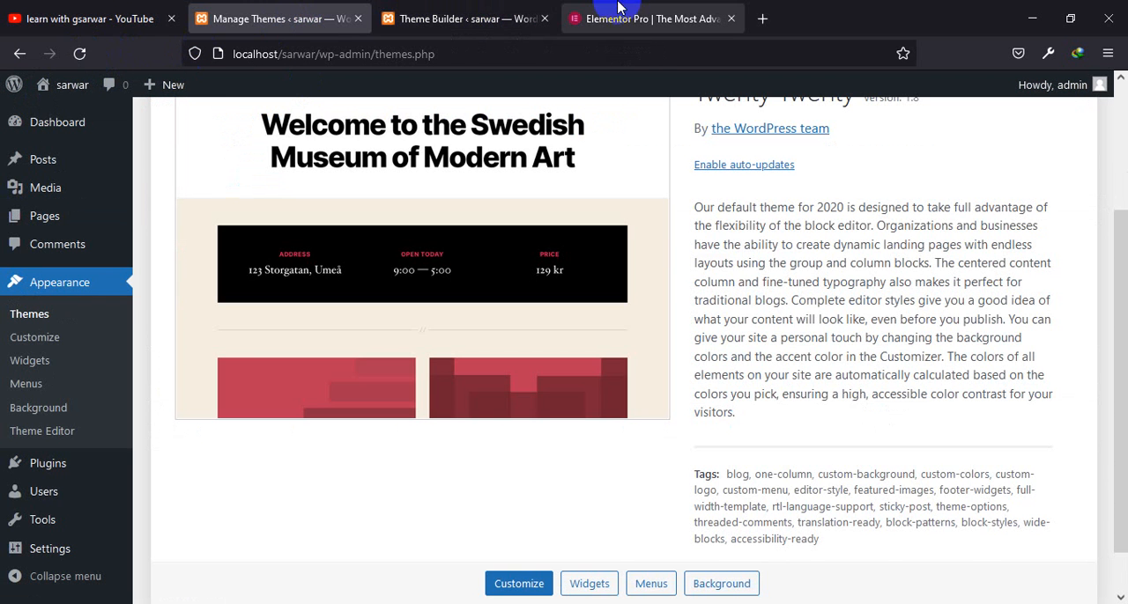
left_click(490, 12)
left_click(730, 19)
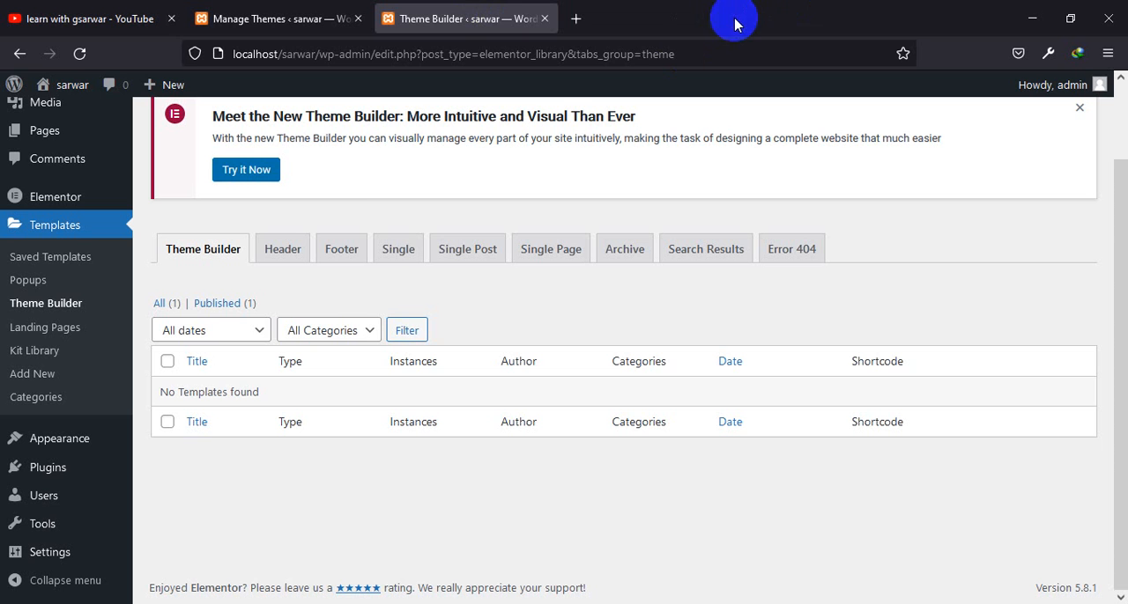
mouse_move(53, 88)
left_click(58, 115)
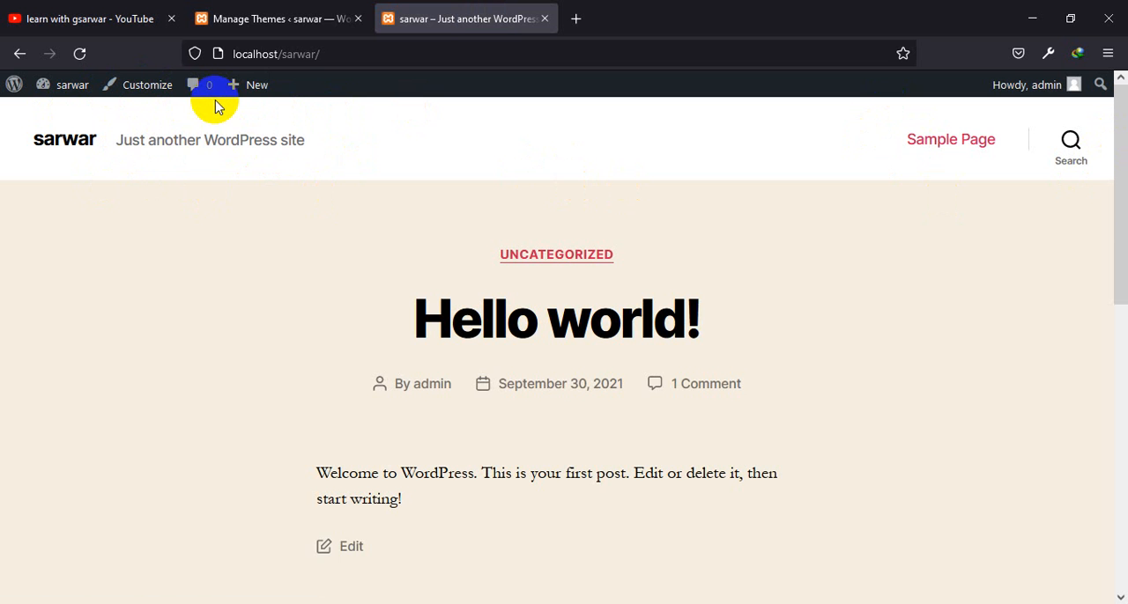
From the Manage Themes tab, open the list of all pages and move Privacy Policy and Sample Page to the trash
left_click(305, 8)
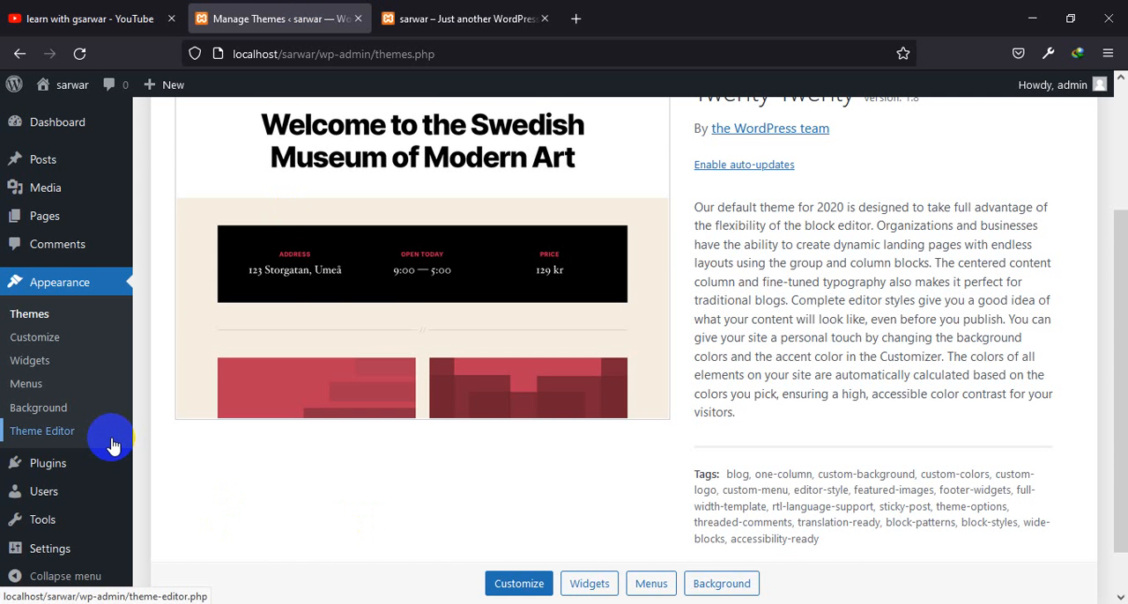
scroll(111, 442, "up", 3)
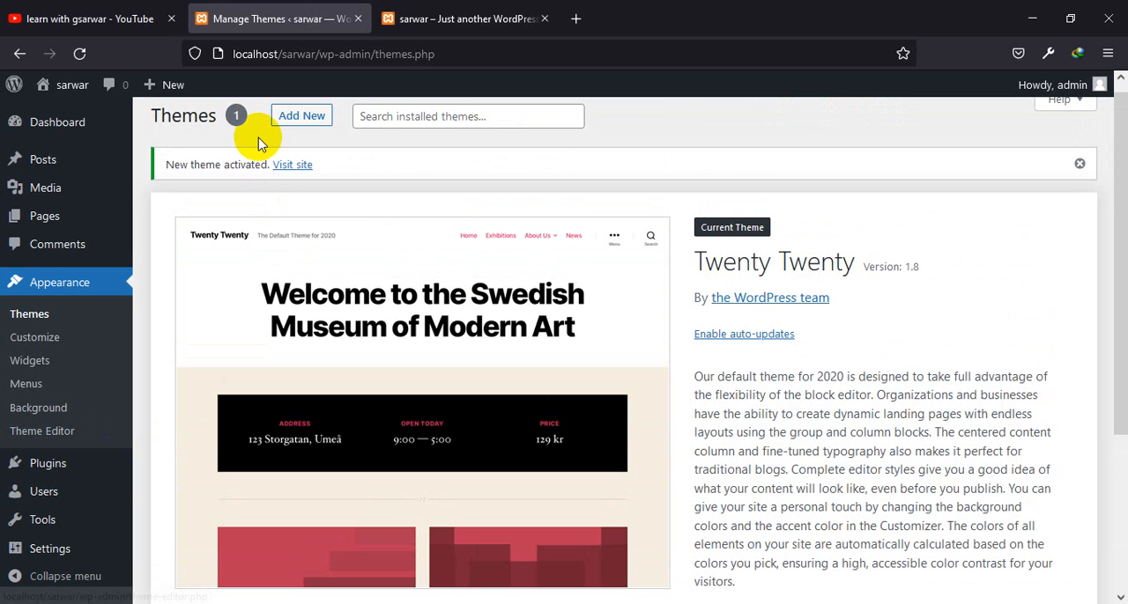
mouse_move(52, 220)
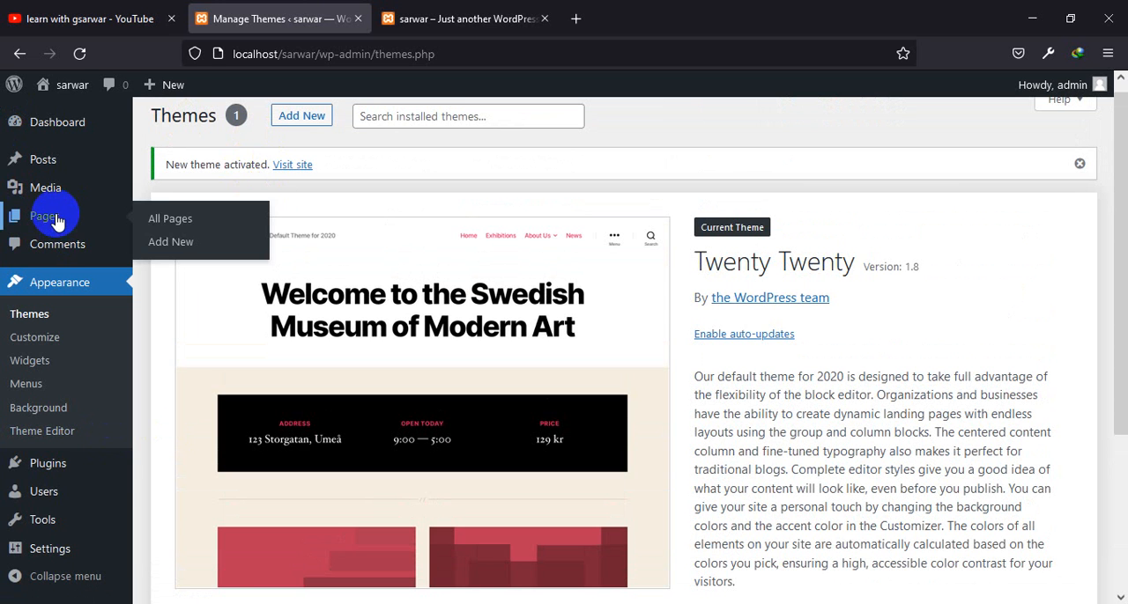
left_click(160, 226)
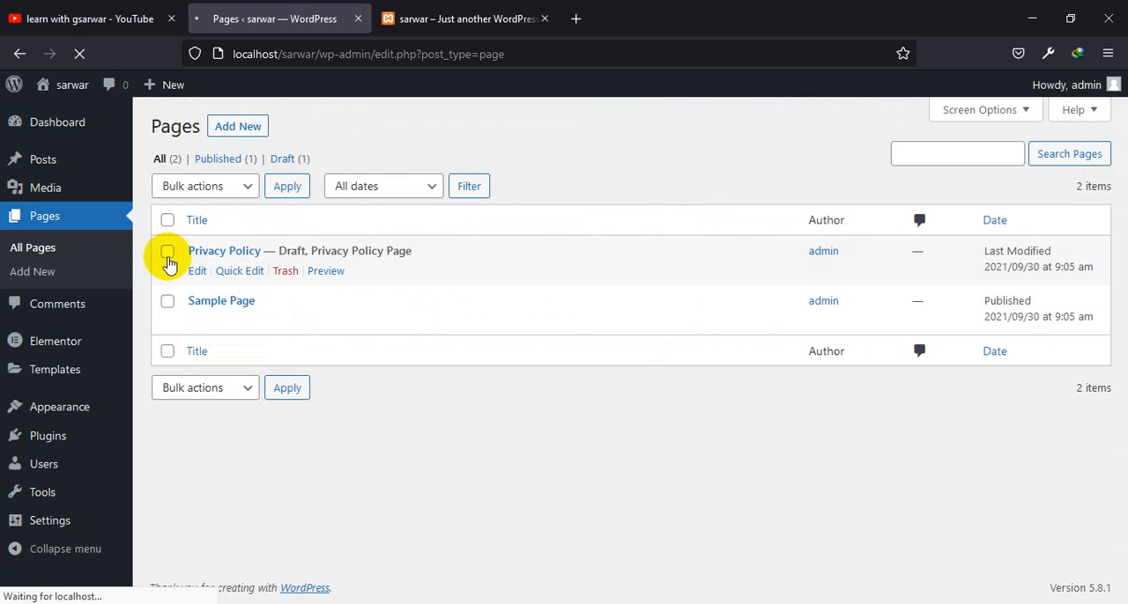
left_click(168, 255)
left_click(167, 302)
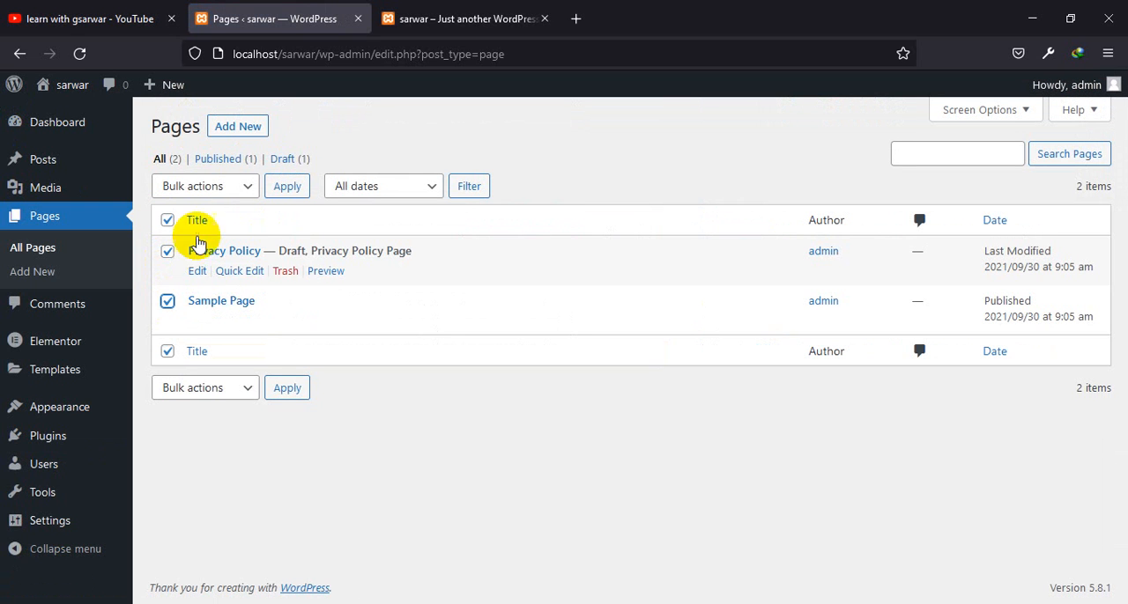
left_click(243, 188)
left_click(220, 262)
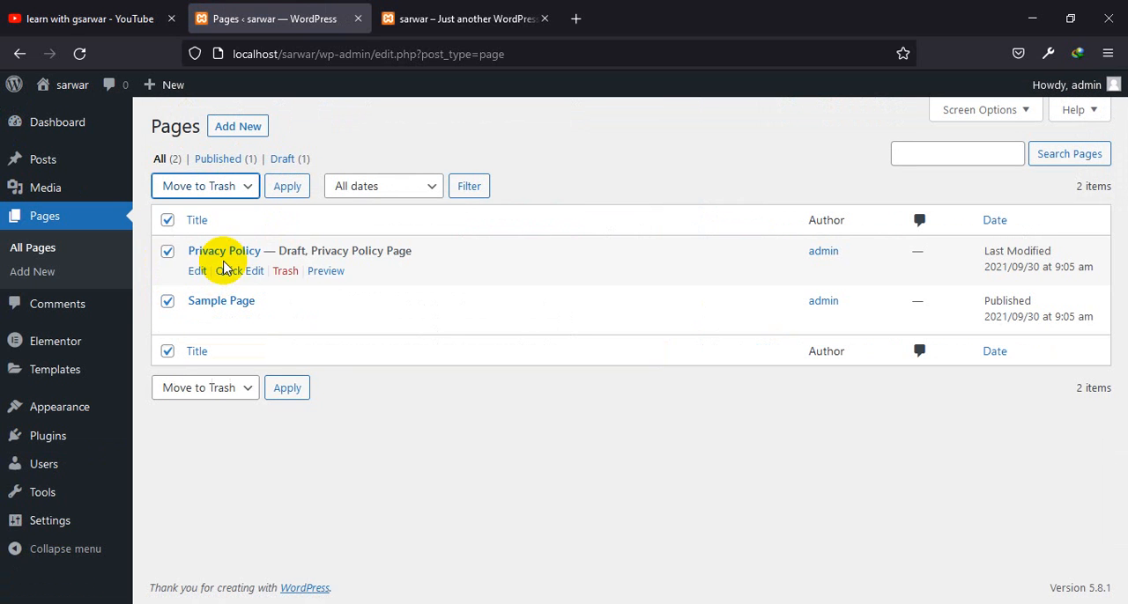
left_click(288, 189)
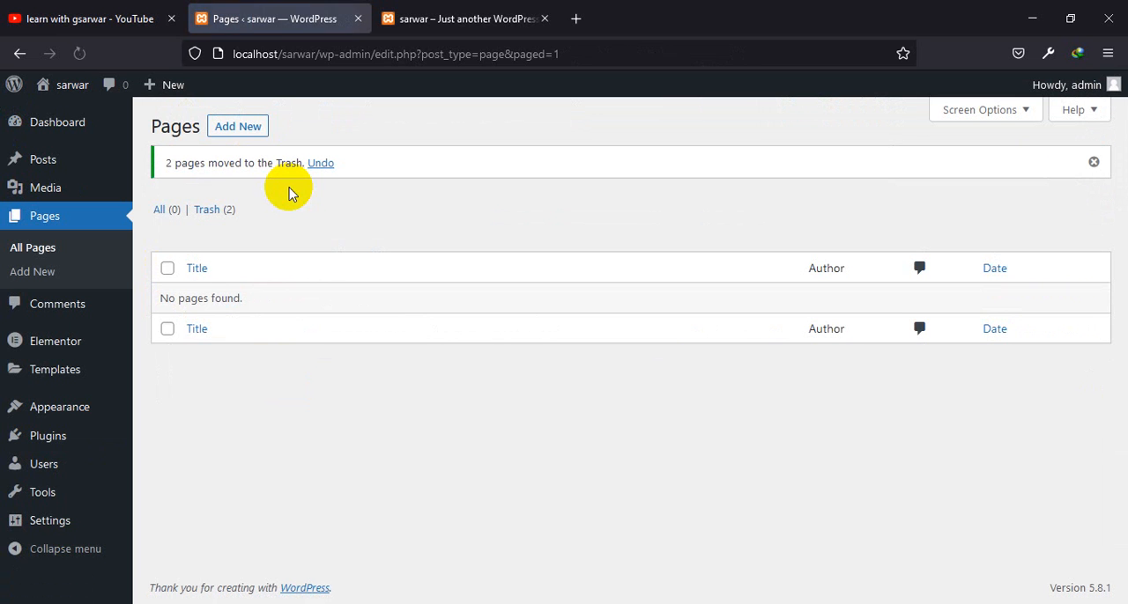
Add a new page titled "Home"
left_click(242, 128)
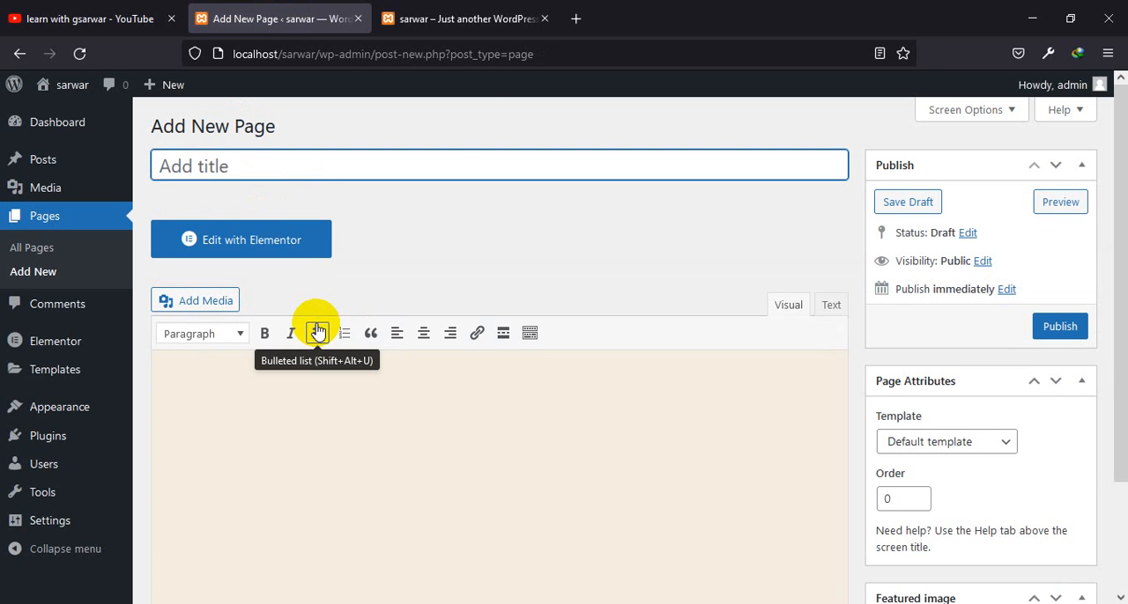
type("Home")
left_click(286, 138)
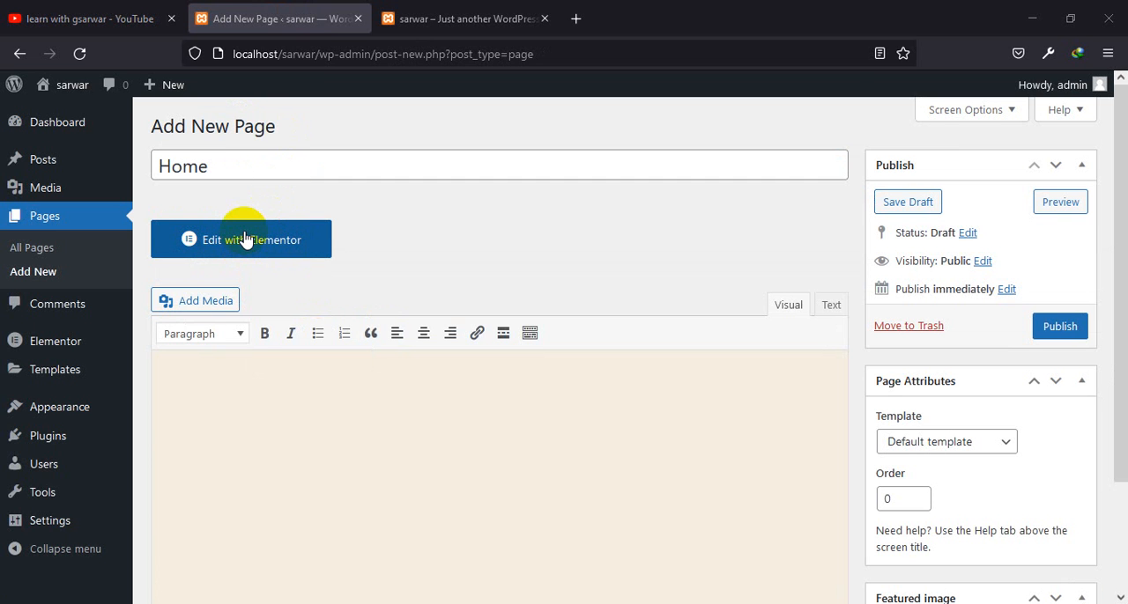
scroll(372, 214, "down", 3)
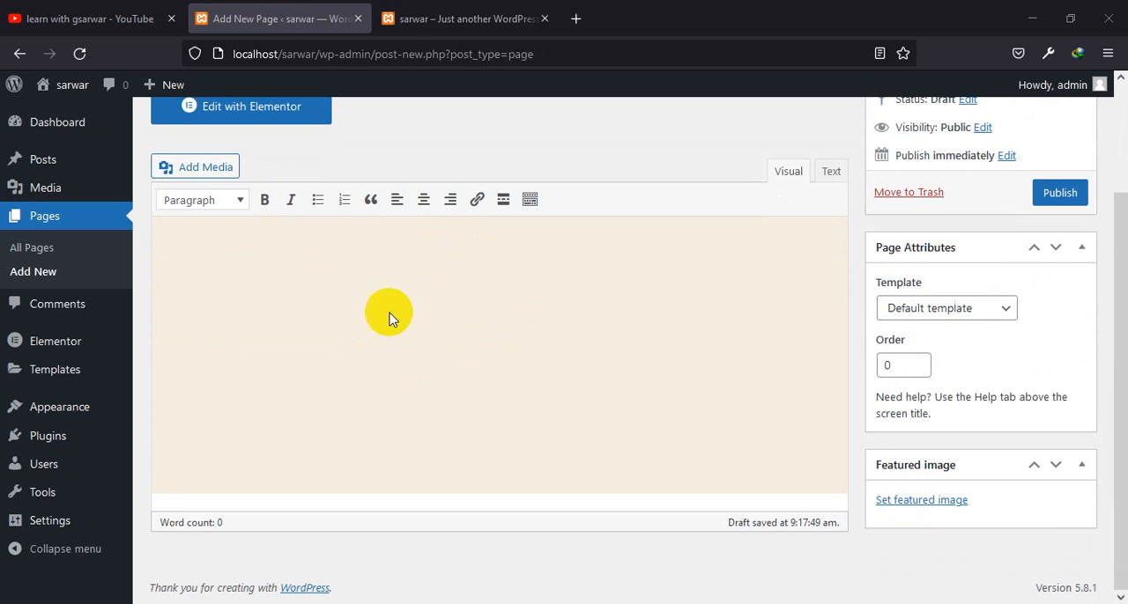
scroll(384, 266, "up", 3)
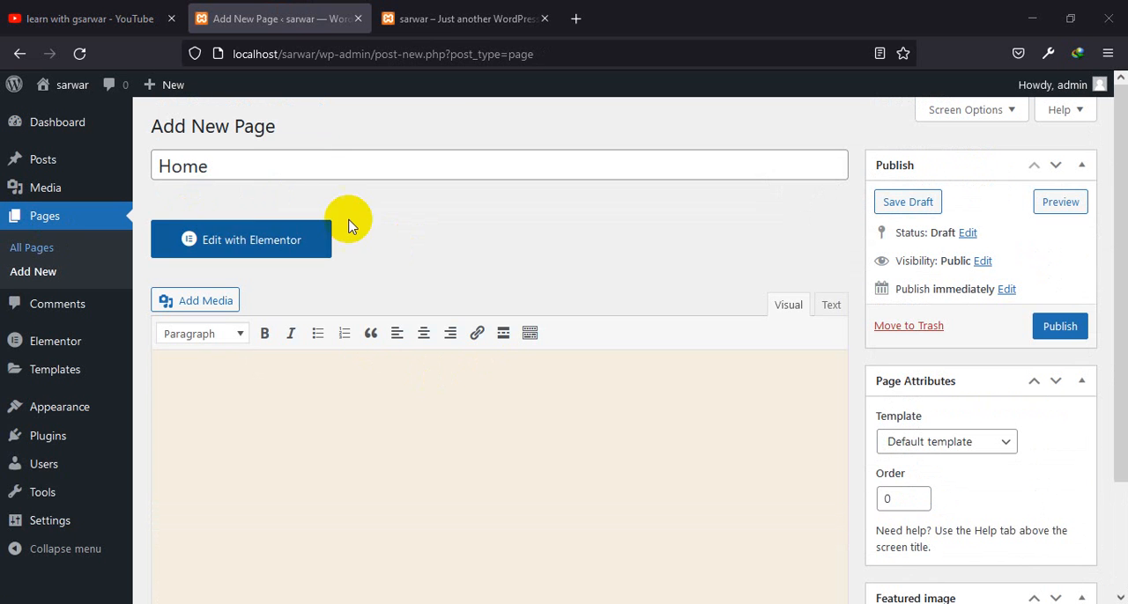
left_click(239, 176)
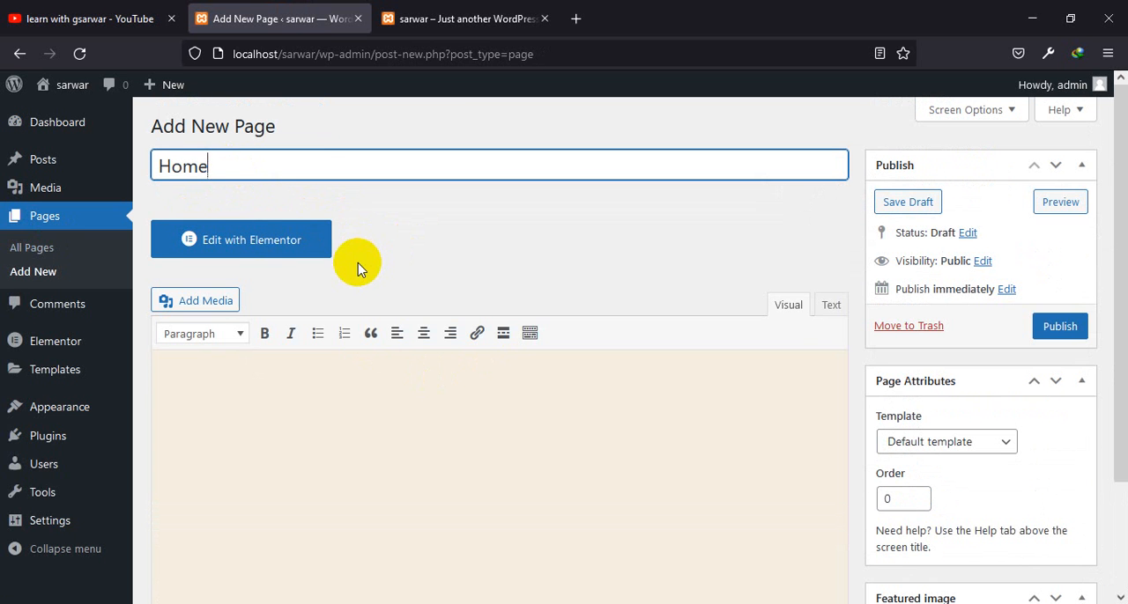
Set the Home page's template to Elementor Full Width and publish the page
scroll(897, 324, "down", 1)
scroll(897, 324, "down", 2)
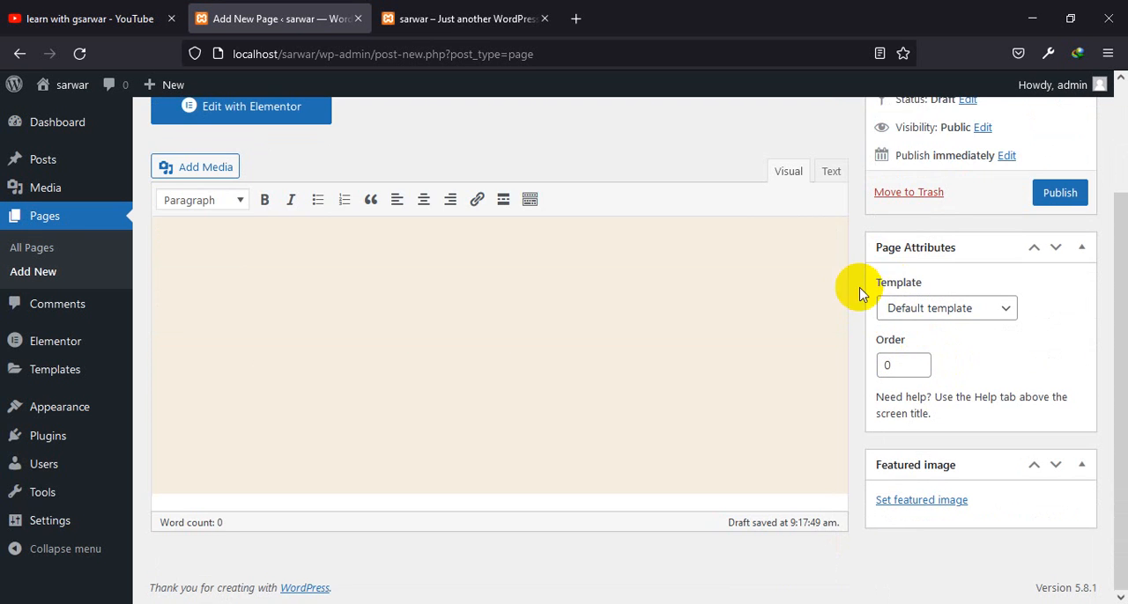
left_click(977, 314)
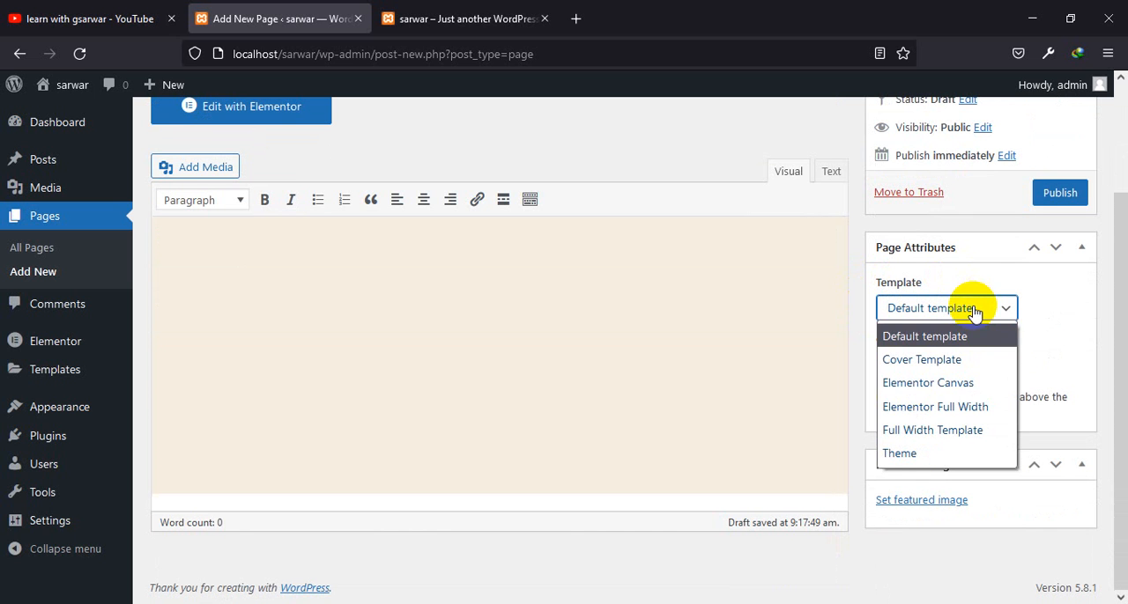
left_click(951, 407)
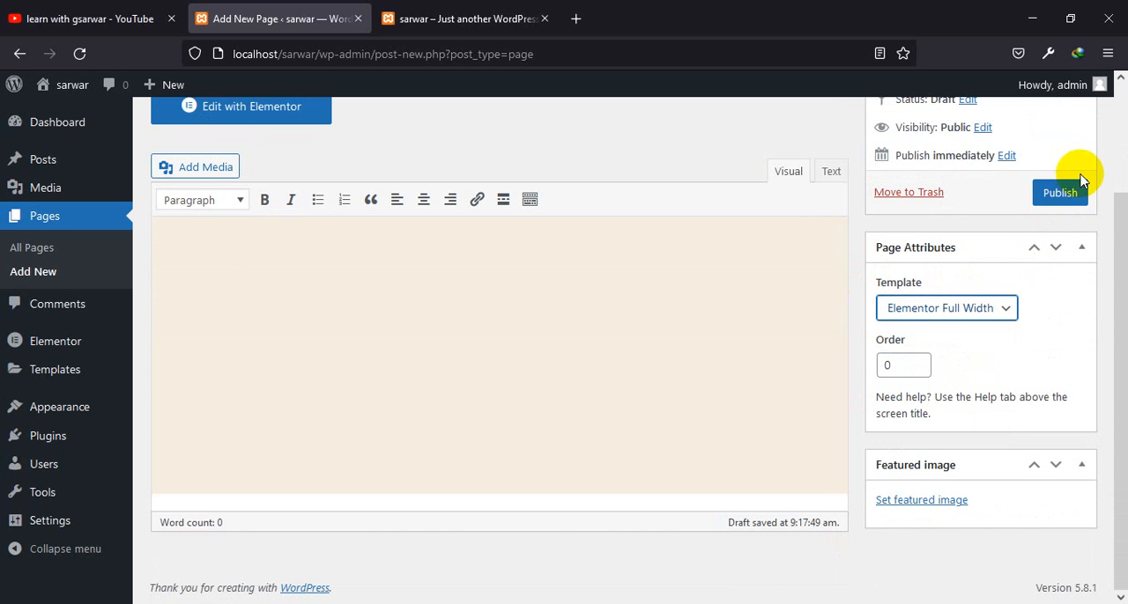
scroll(465, 357, "up", 3)
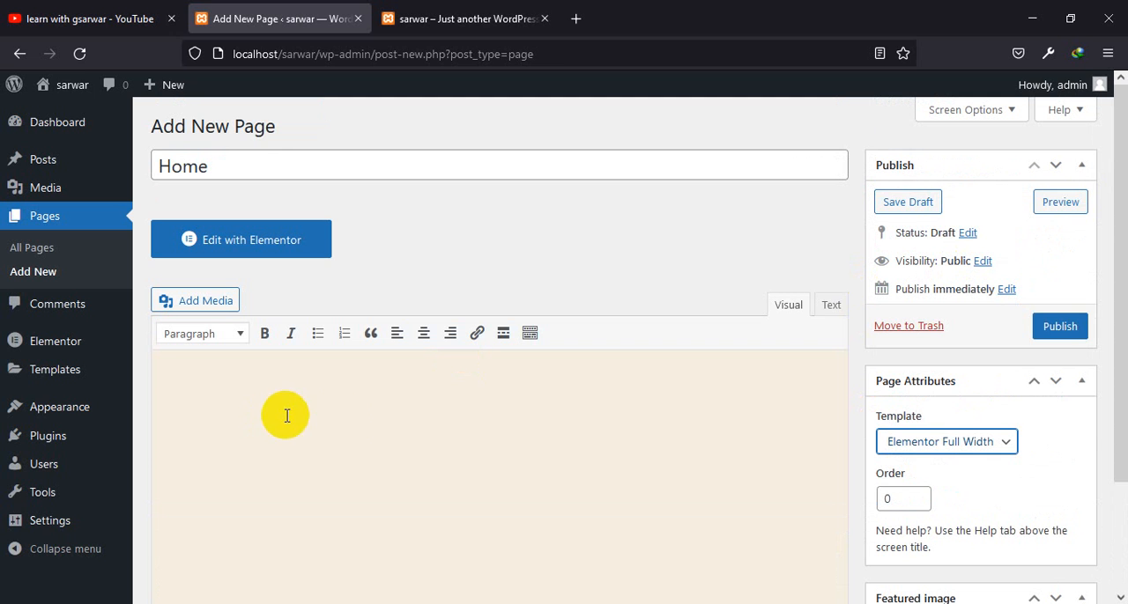
left_click(1073, 324)
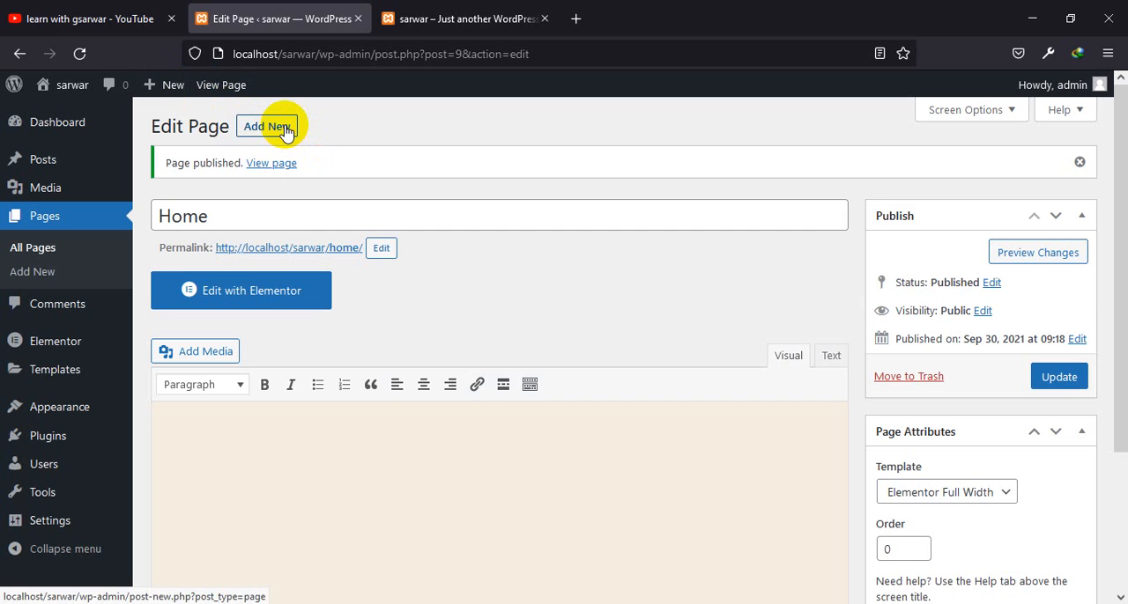
Add another new page titled "Services"
left_click(284, 129)
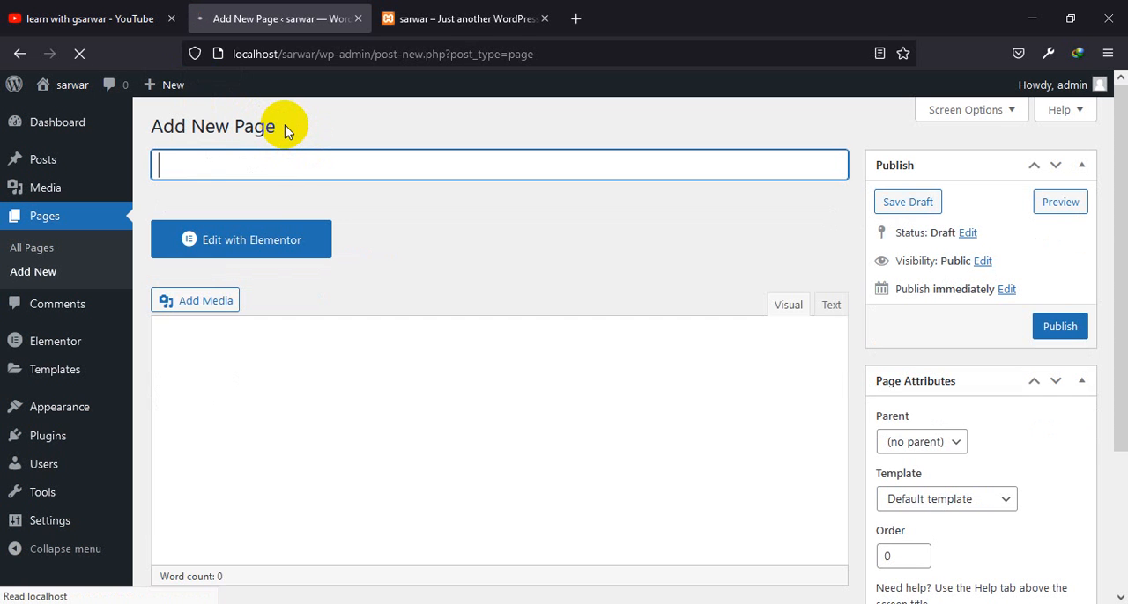
type("Ser")
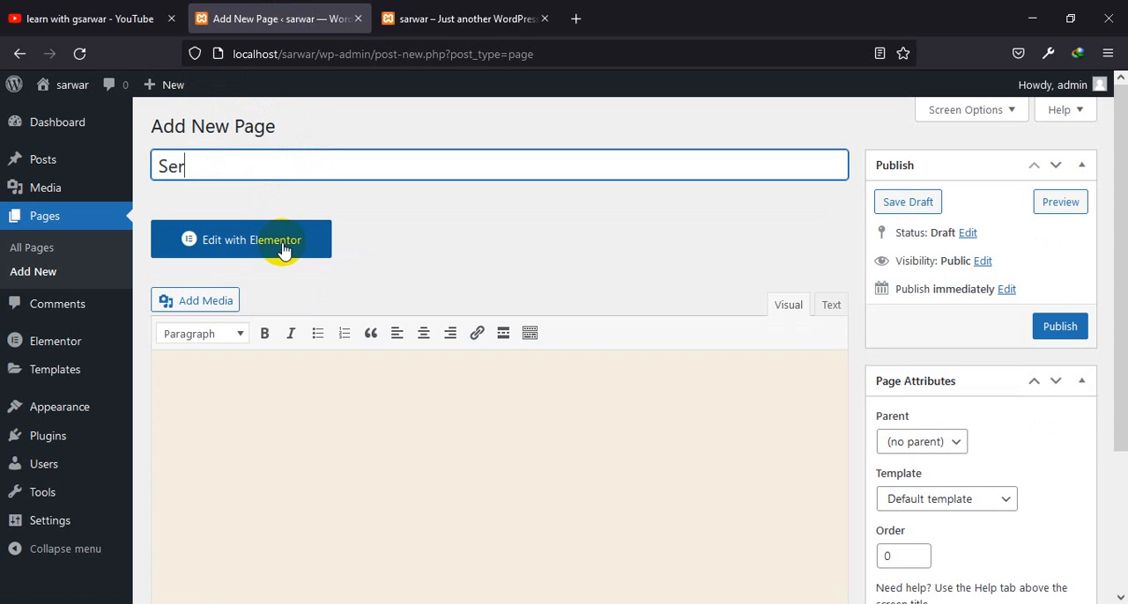
type("vices")
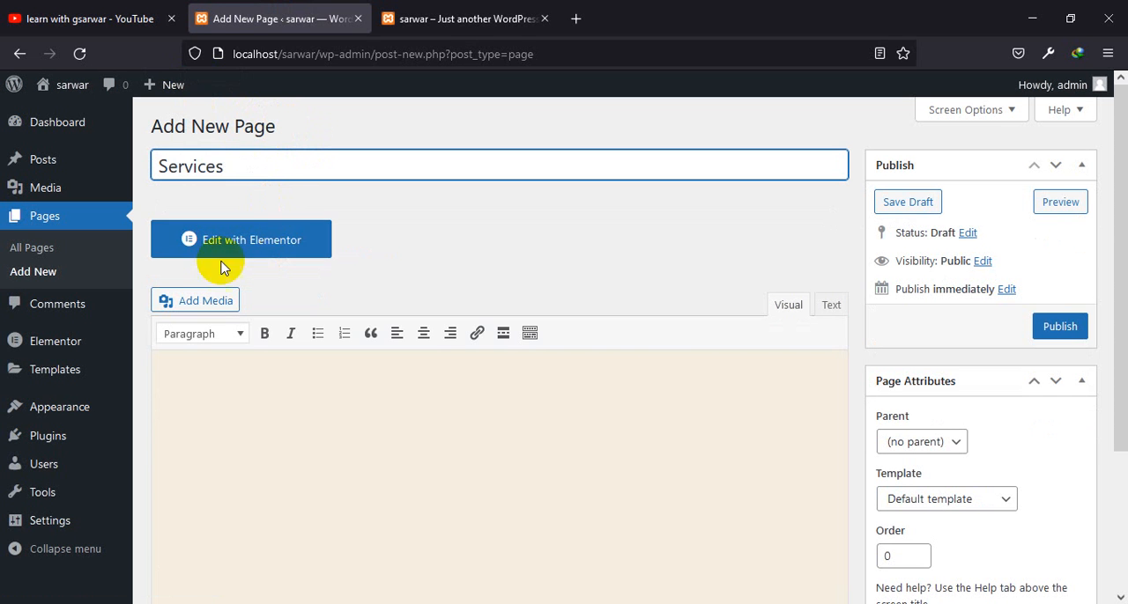
Assign the Elementor Full Width template to the Services page and publish it
left_click(991, 499)
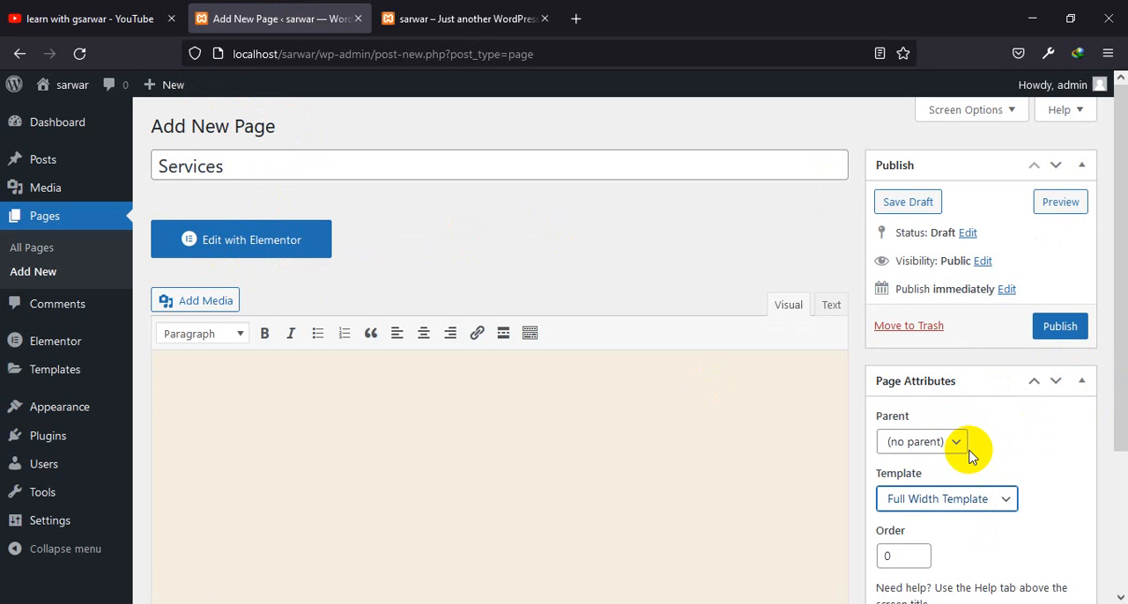
left_click(959, 499)
left_click(936, 423)
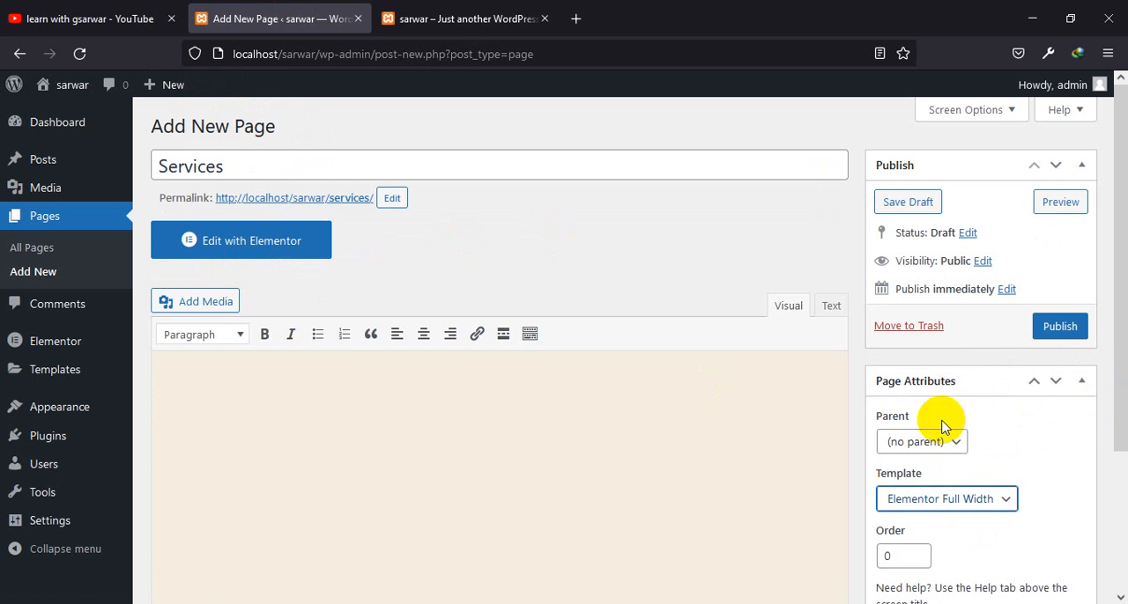
left_click(1053, 337)
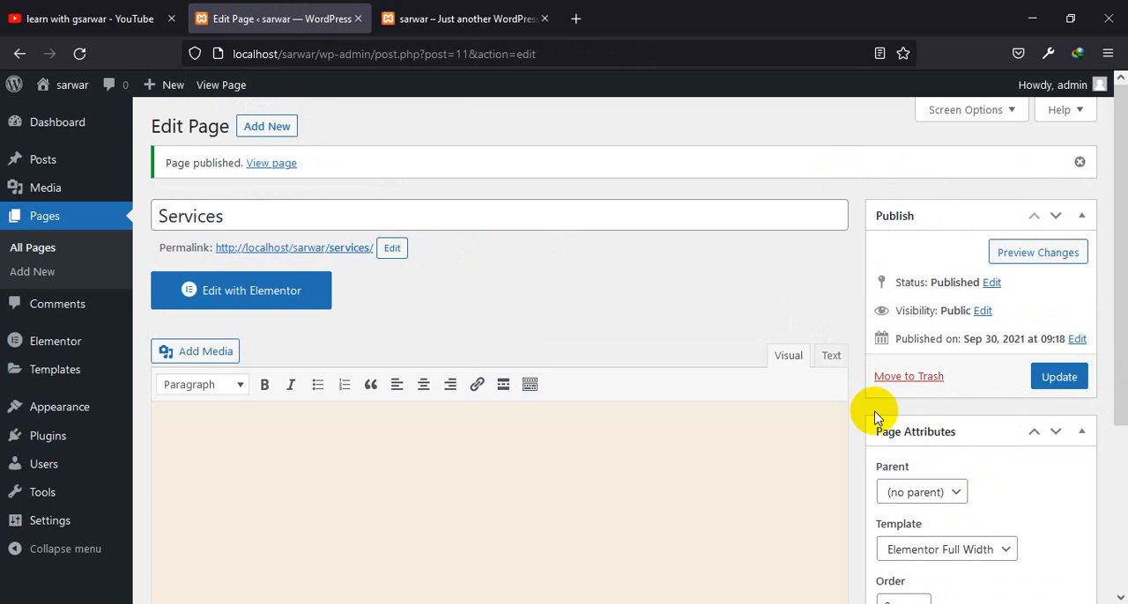
Add a new page titled "Blog" and publish it
left_click(274, 133)
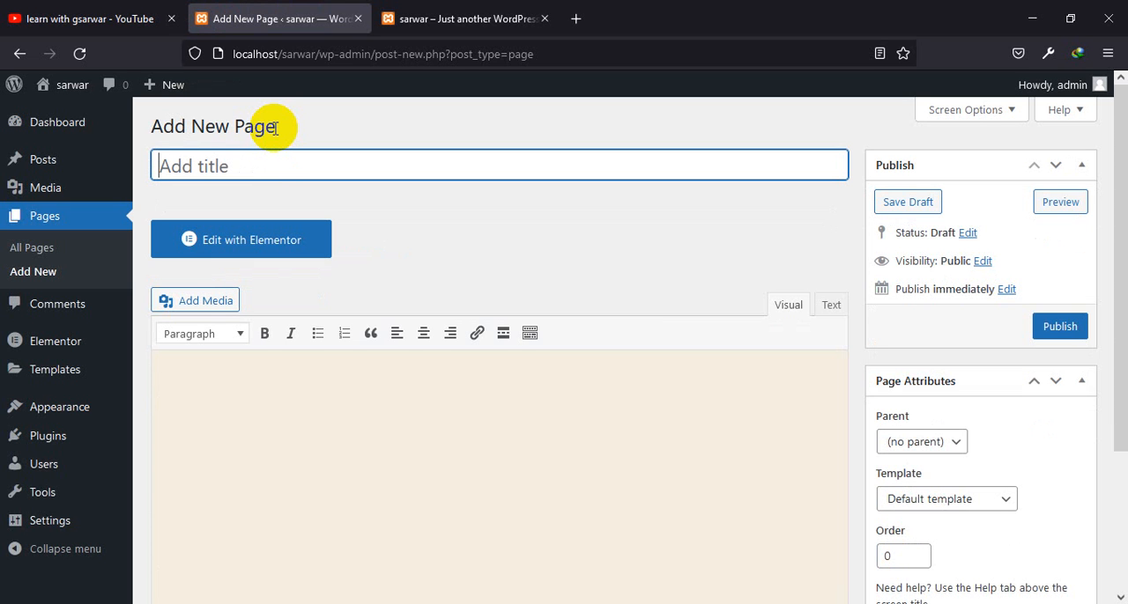
type("Blogh")
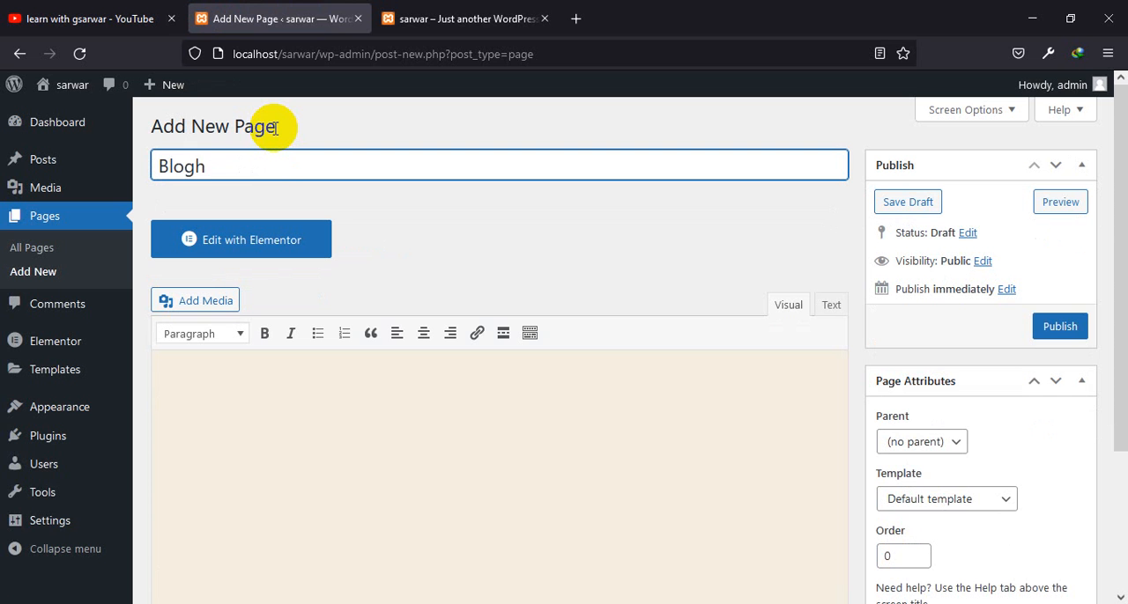
key("BackSpace")
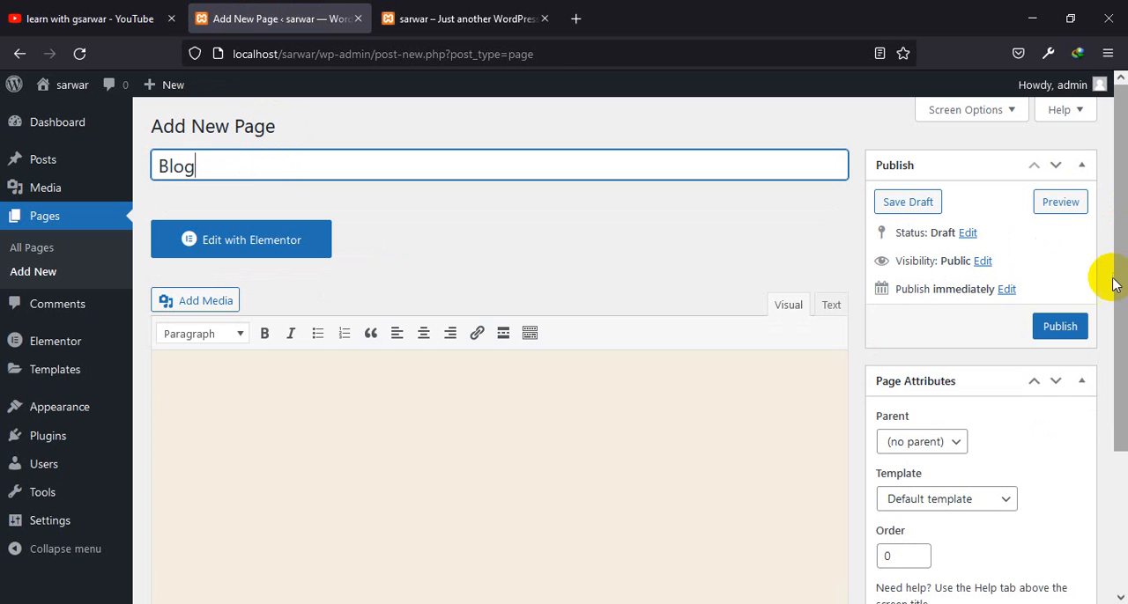
left_click(1062, 328)
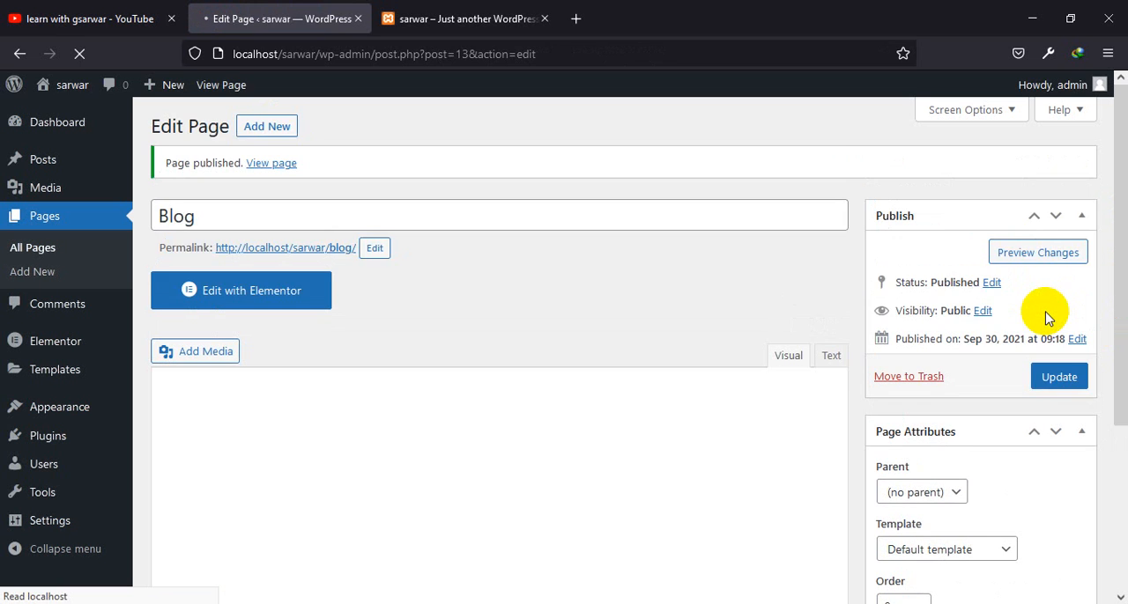
Set the Blog page's template to Elementor Full Width and update the page
scroll(1058, 423, "down", 3)
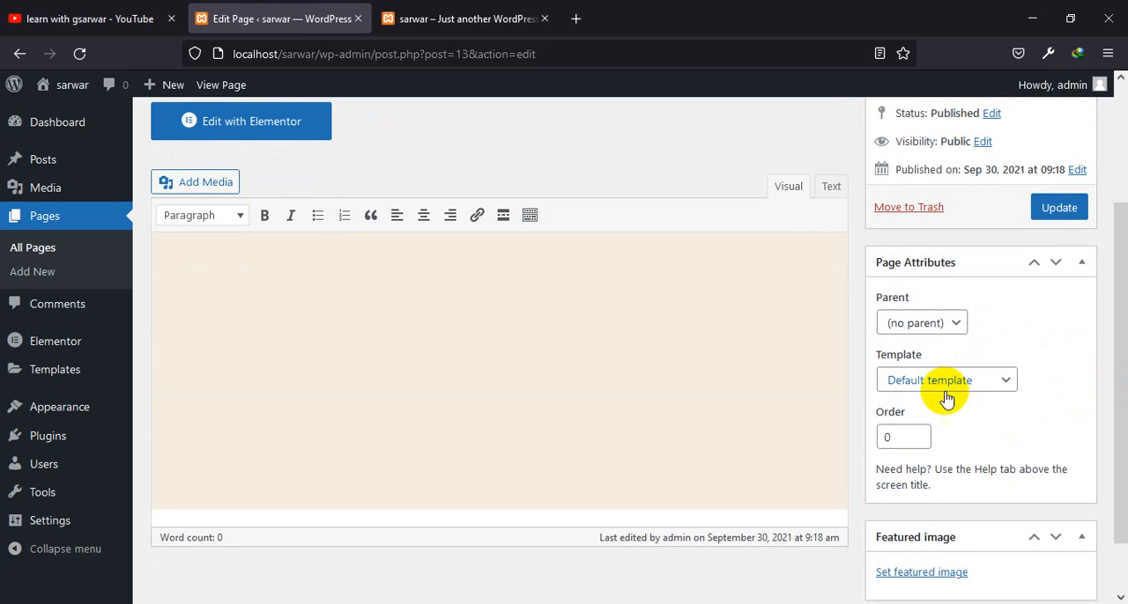
left_click(982, 384)
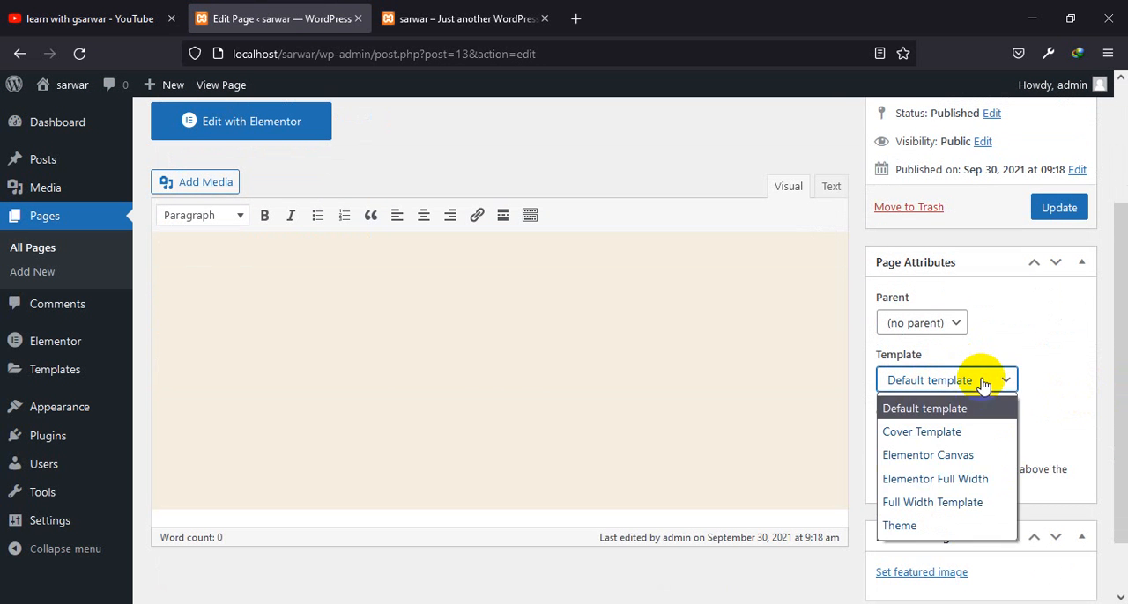
left_click(890, 480)
left_click(1053, 211)
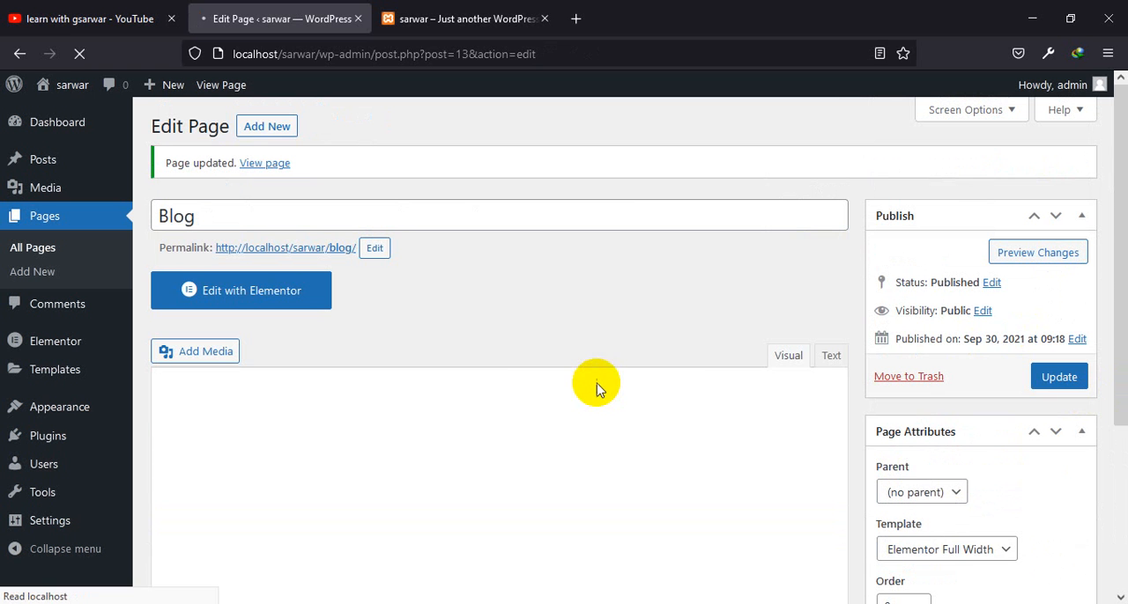
Add another new page titled "About", with only the first letter capitalized
left_click(256, 128)
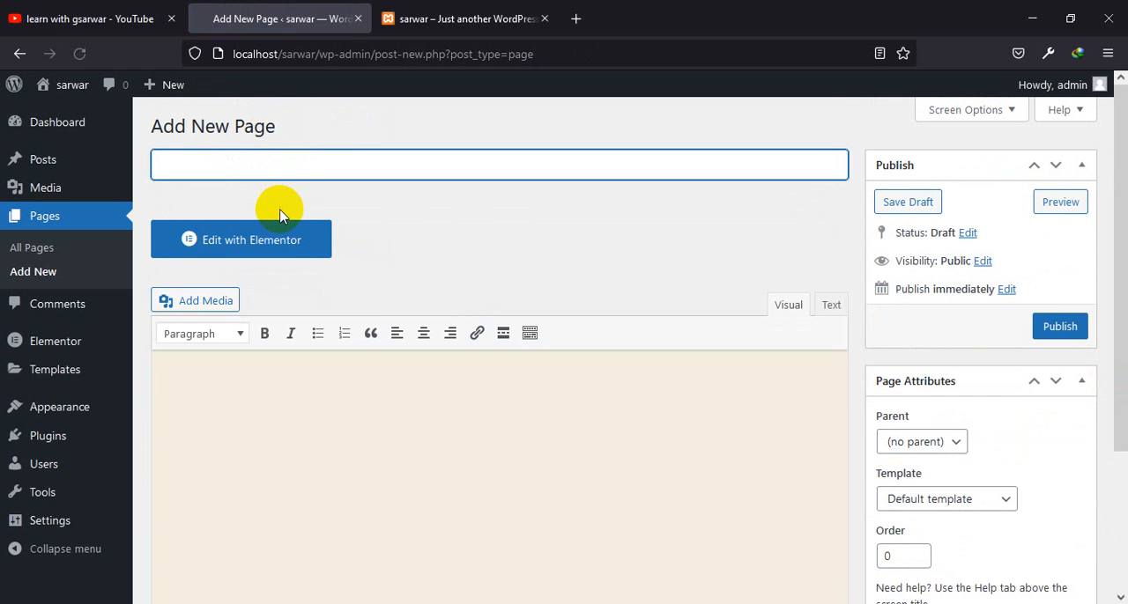
type("ABout")
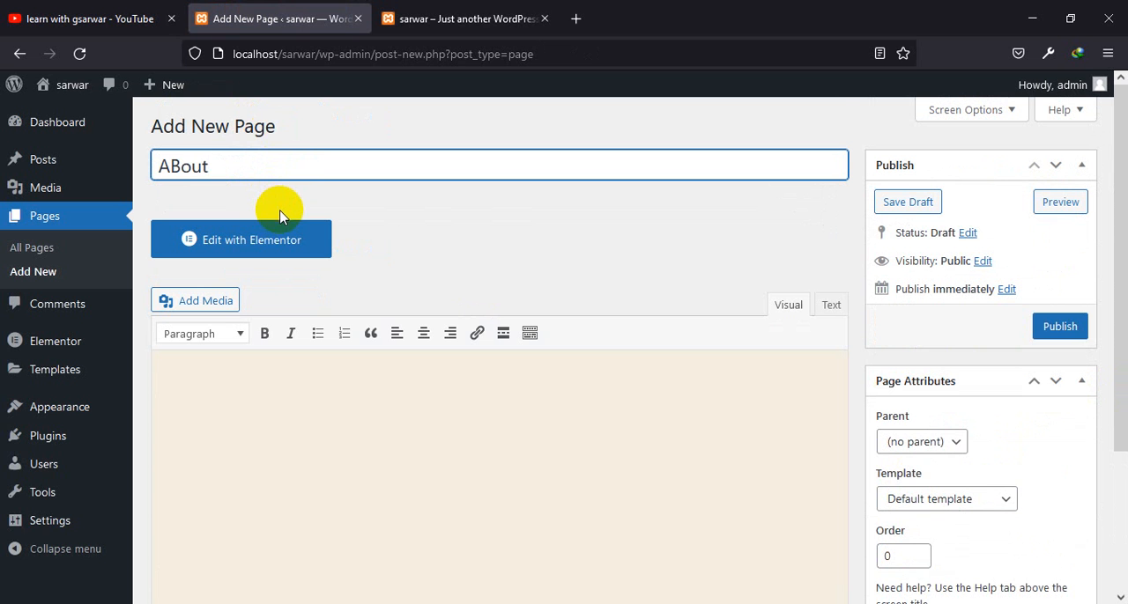
left_click(186, 167)
key("BackSpace")
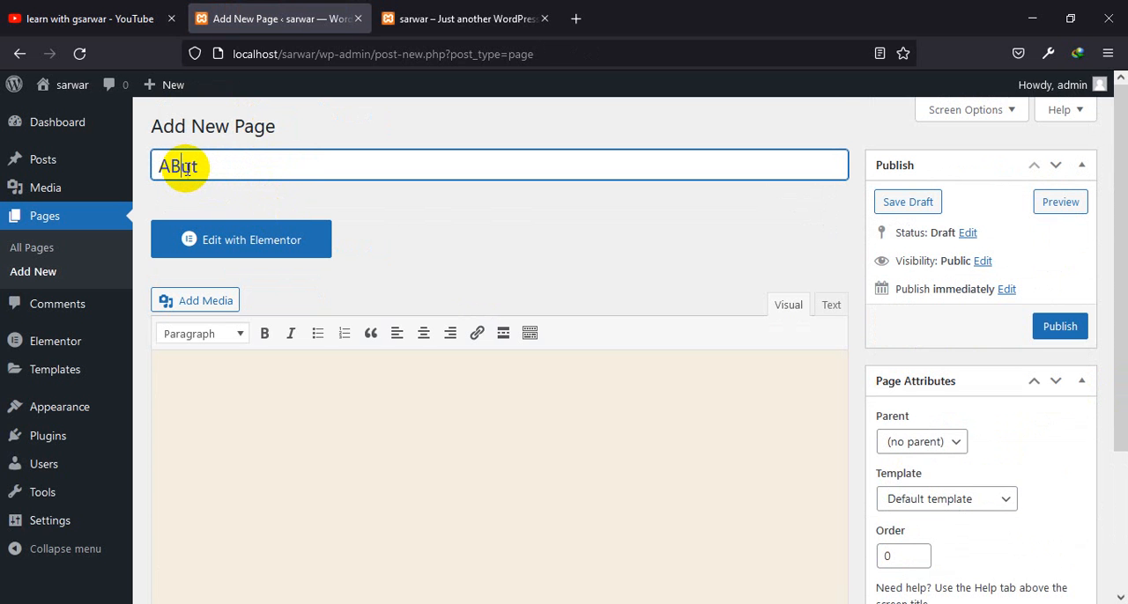
type("bo")
Assign the Elementor Full Width template to the About page and publish it
scroll(1048, 362, "down", 2)
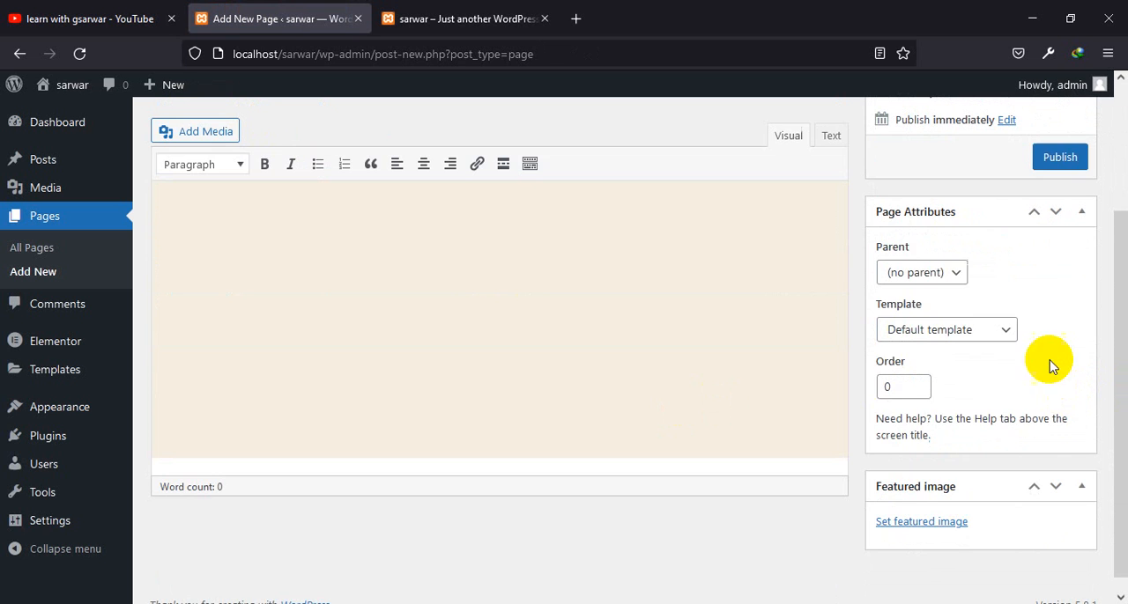
left_click(948, 333)
left_click(937, 428)
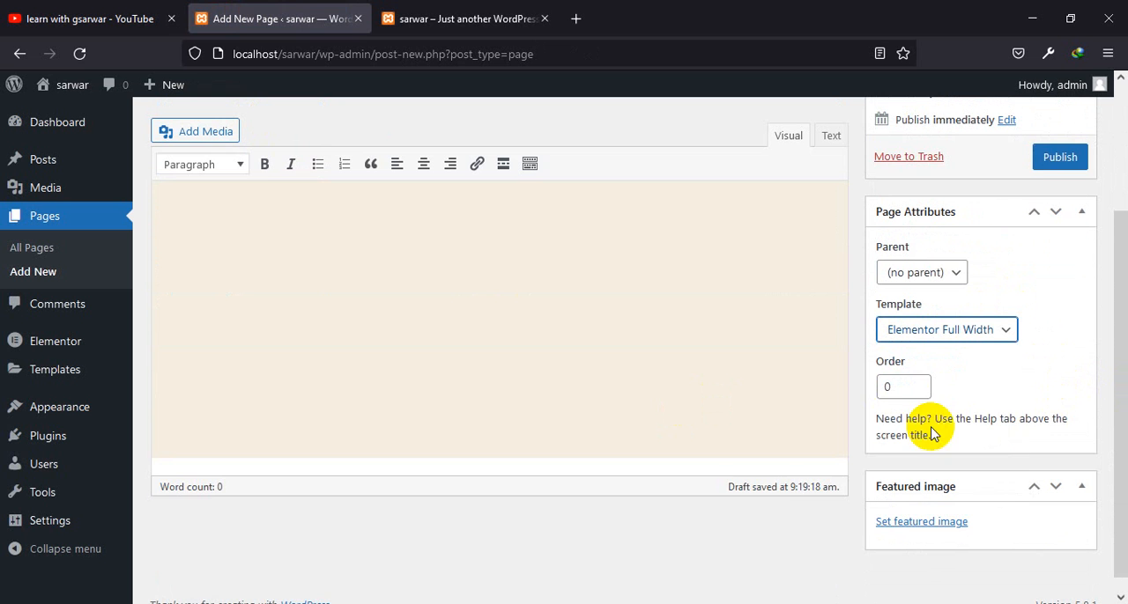
left_click(1048, 165)
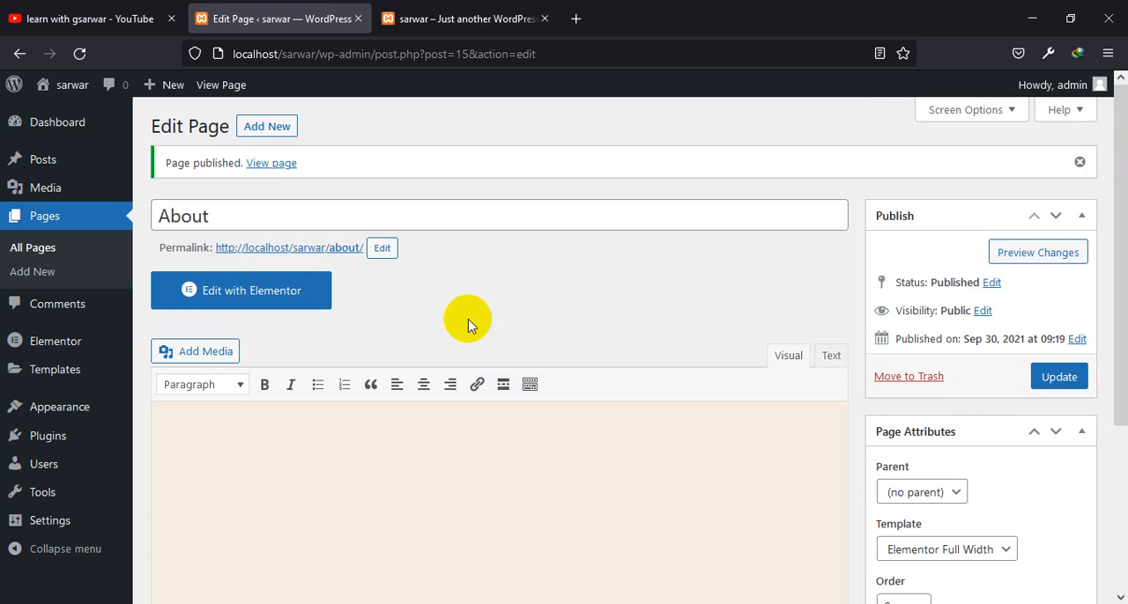
Review the About page's template options, keep Elementor Full Width and update the page
scroll(945, 457, "down", 3)
scroll(945, 456, "down", 1)
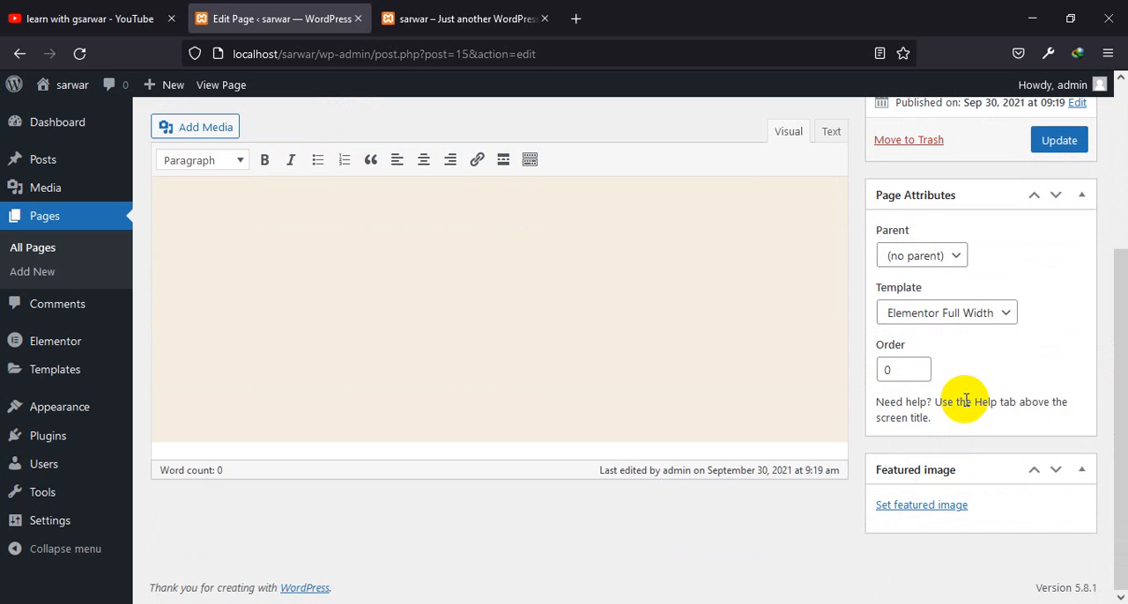
left_click(988, 313)
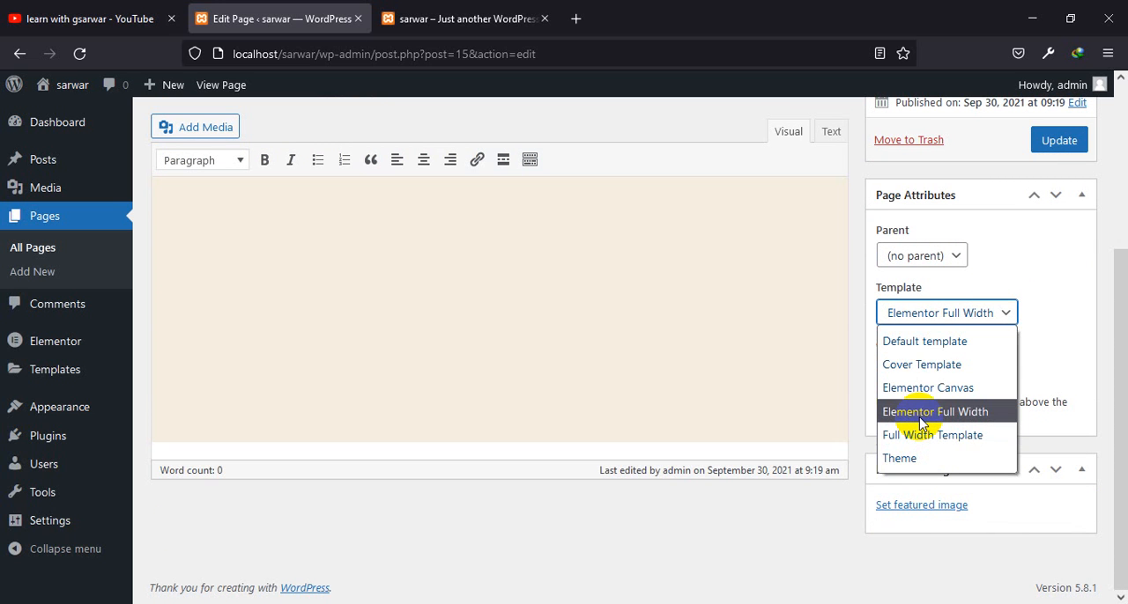
left_click(1057, 152)
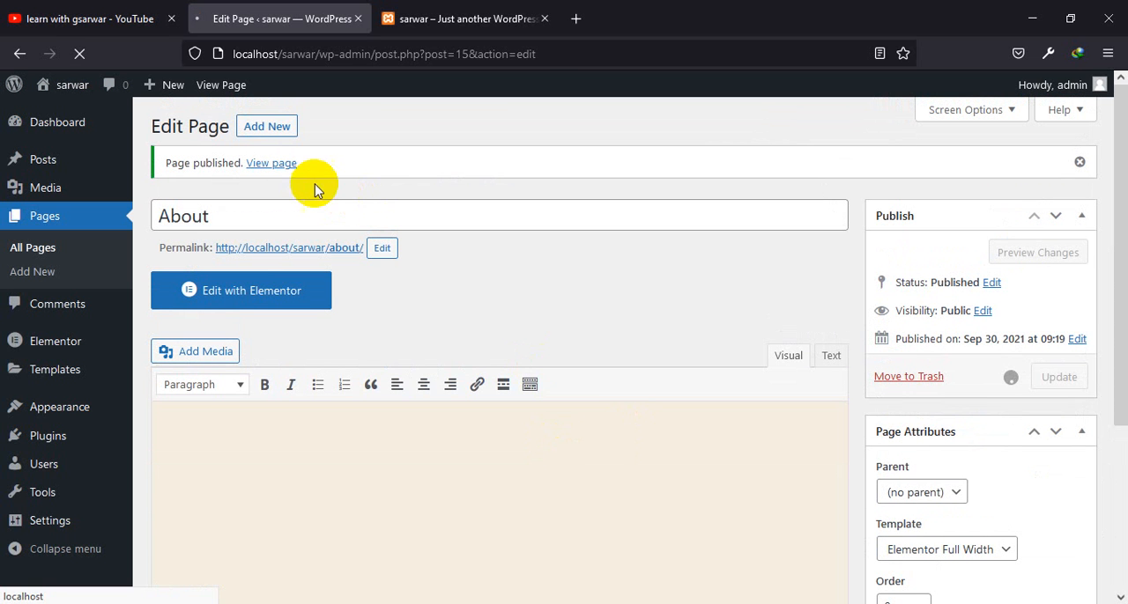
Add a new page titled "Contact"
left_click(276, 135)
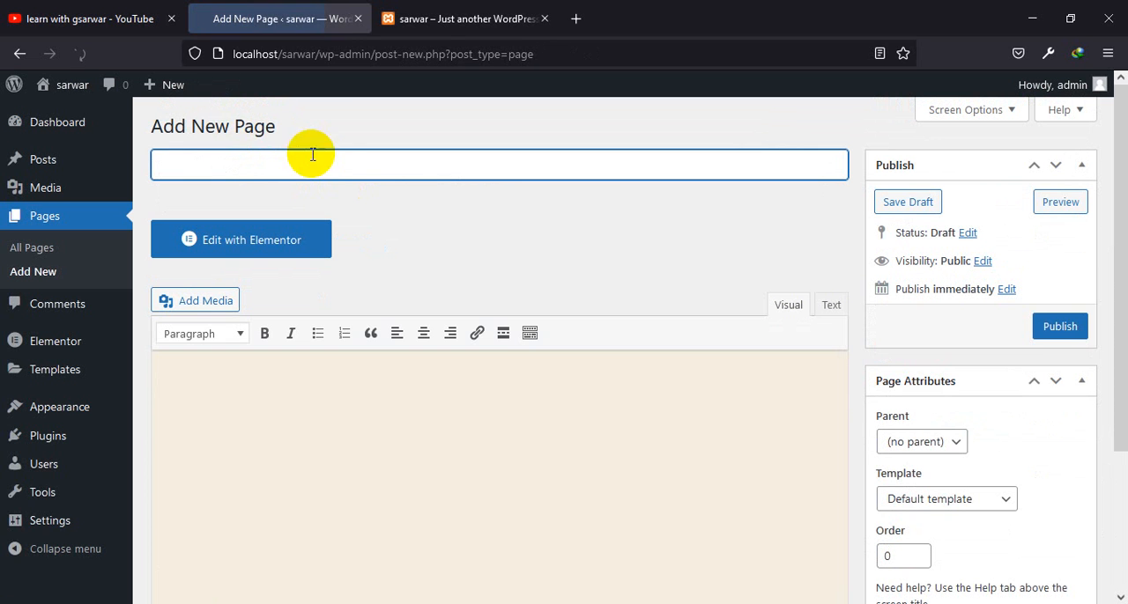
type("Co")
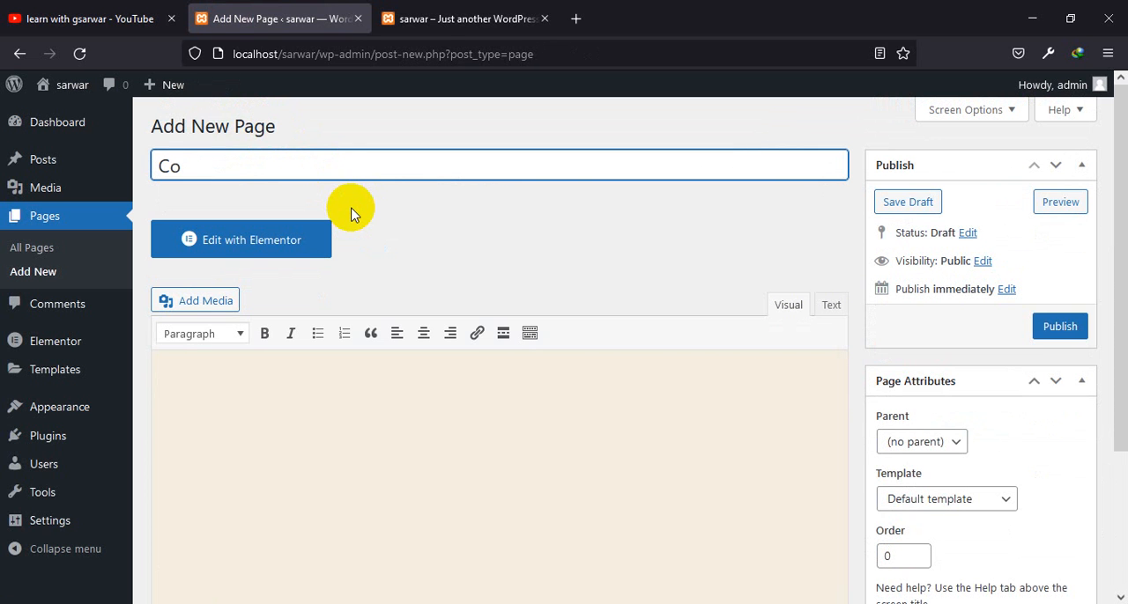
type("ntact")
Choose the Elementor Full Width template for the Contact page and publish it
left_click(987, 501)
left_click(942, 425)
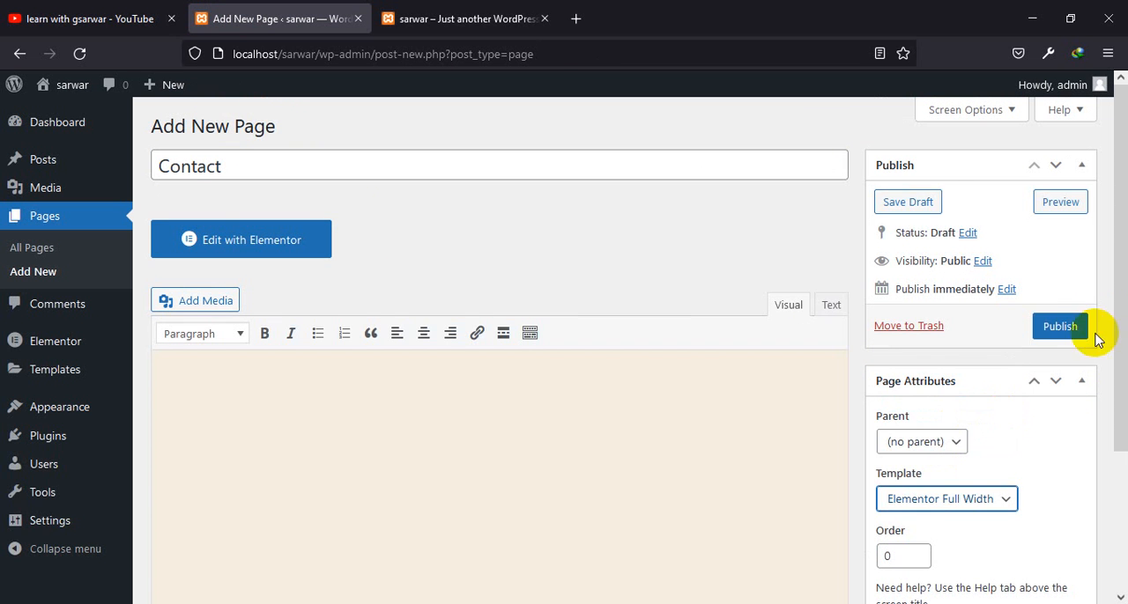
left_click(1055, 328)
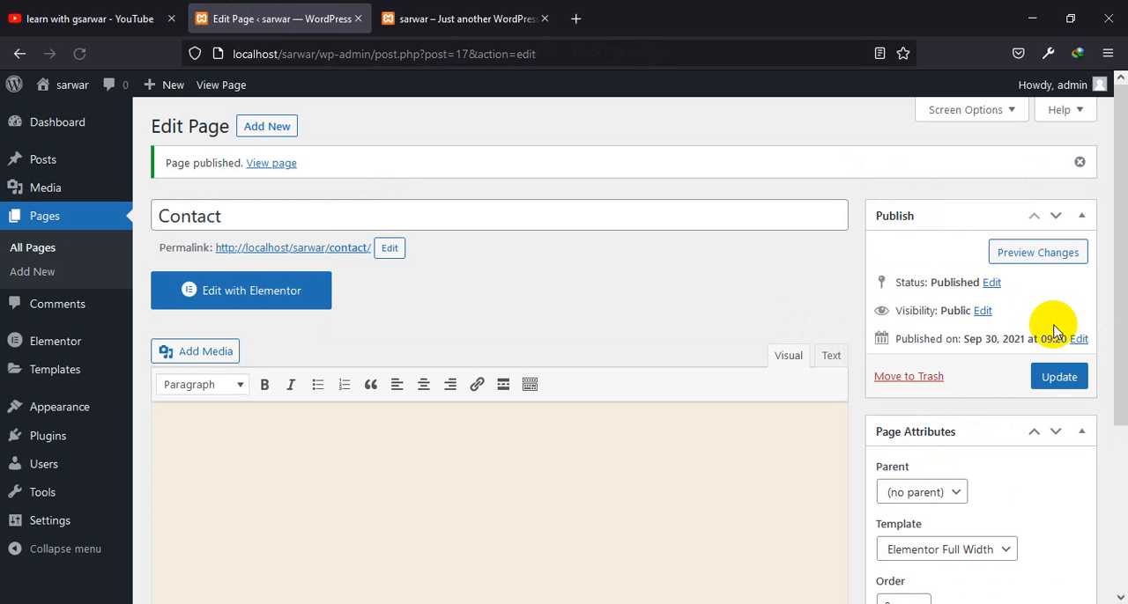
Check the list of all pages, and create a menu named "main menu" with Desktop Horizontal Menu as its display location
left_click(22, 268)
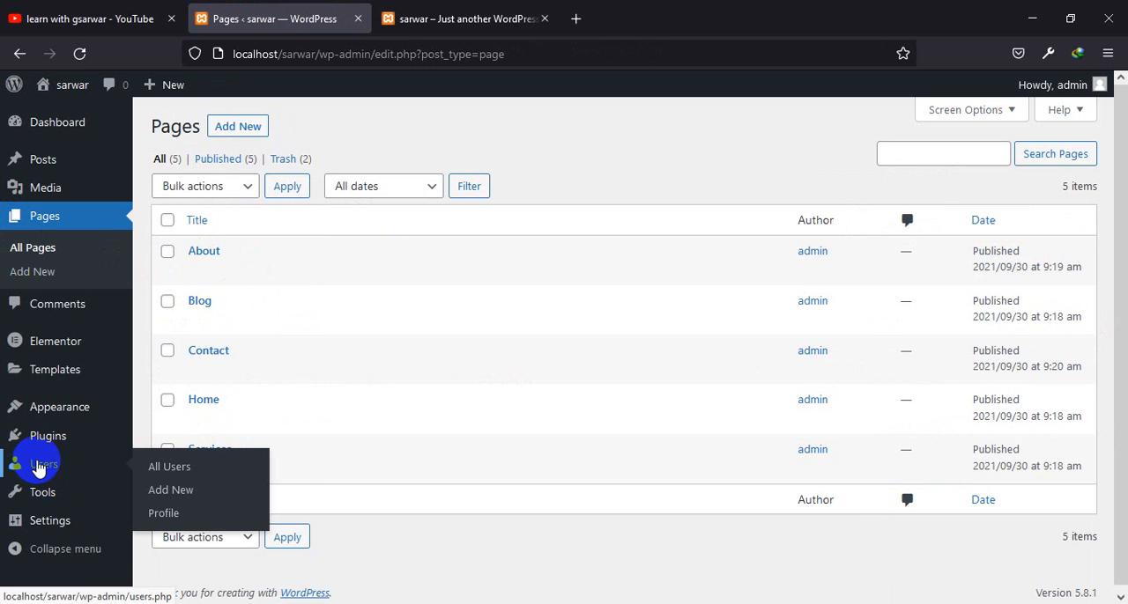
mouse_move(53, 407)
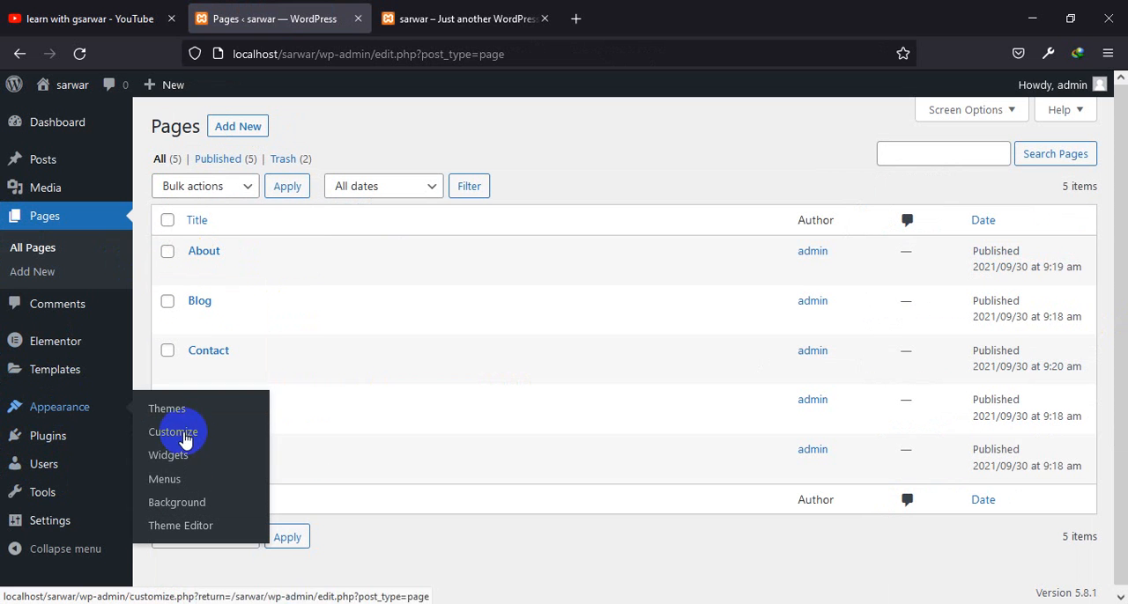
left_click(163, 479)
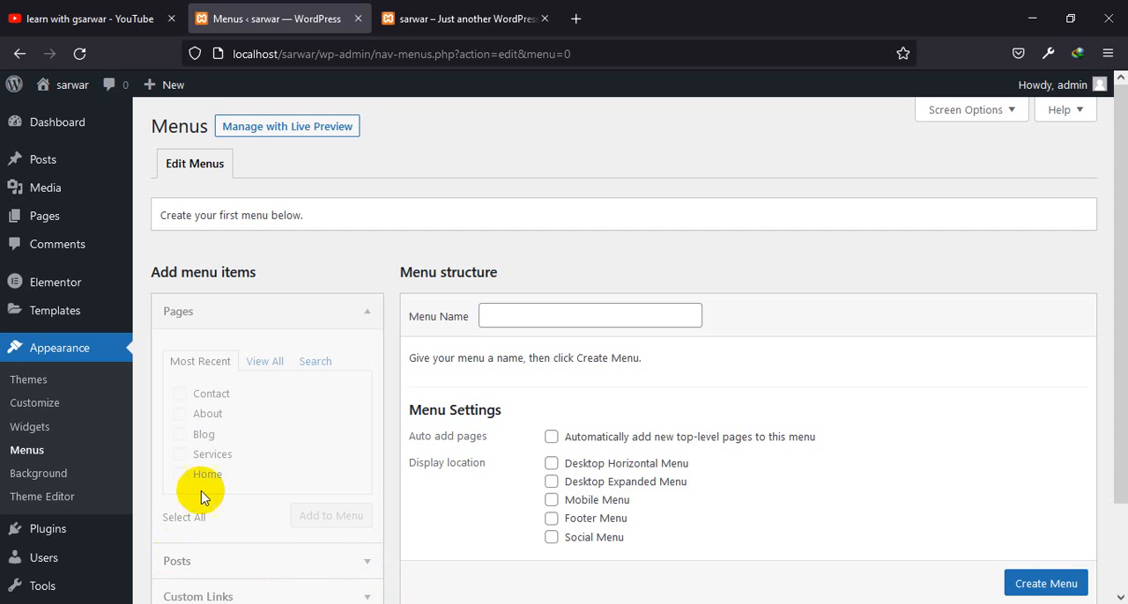
left_click(593, 321)
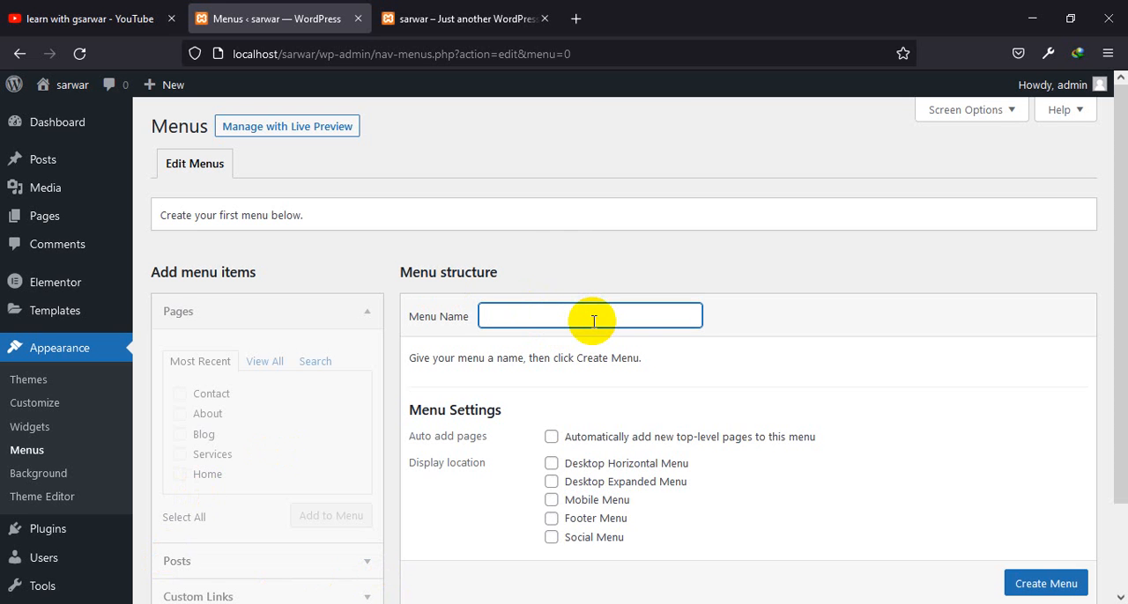
type("main menu")
scroll(674, 352, "down", 1)
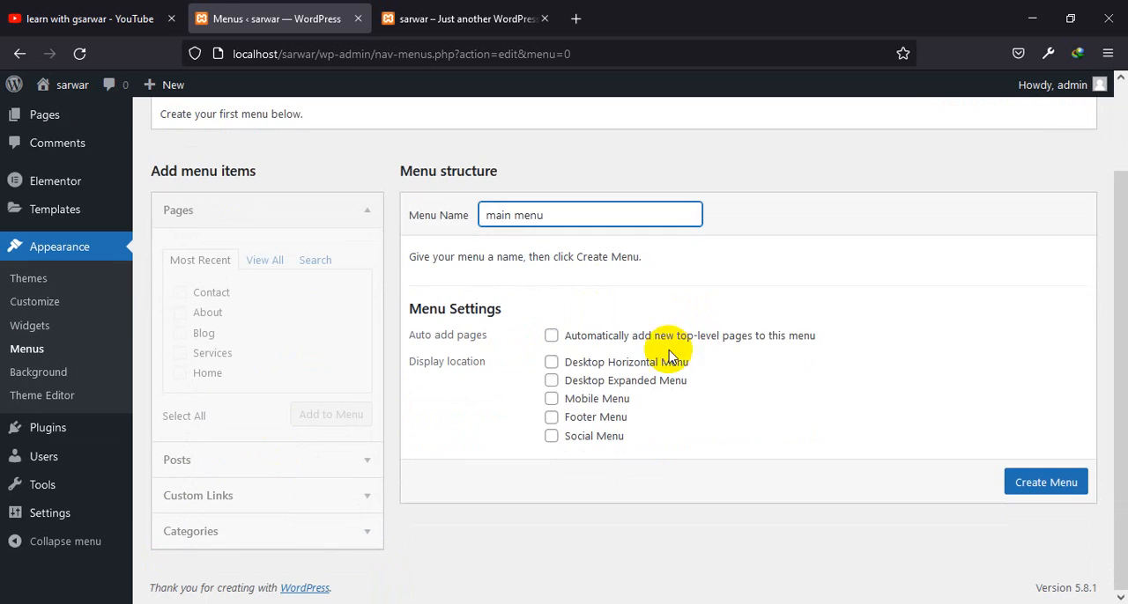
left_click(551, 362)
left_click(1044, 482)
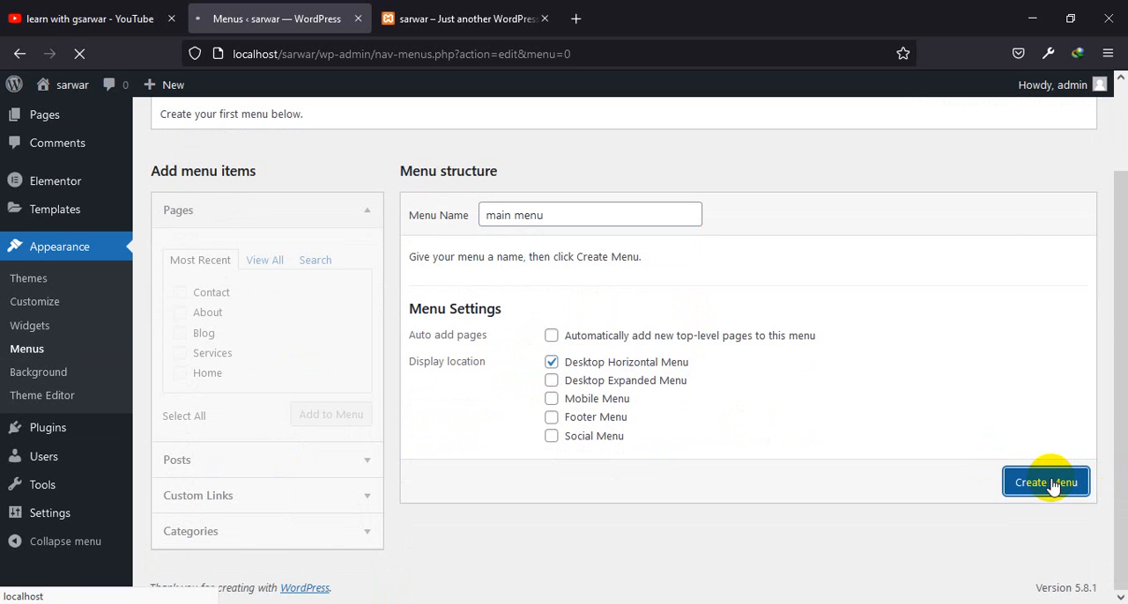
Add all listed pages to the main menu except the second Home entry, between Contact and Services
scroll(558, 414, "down", 2)
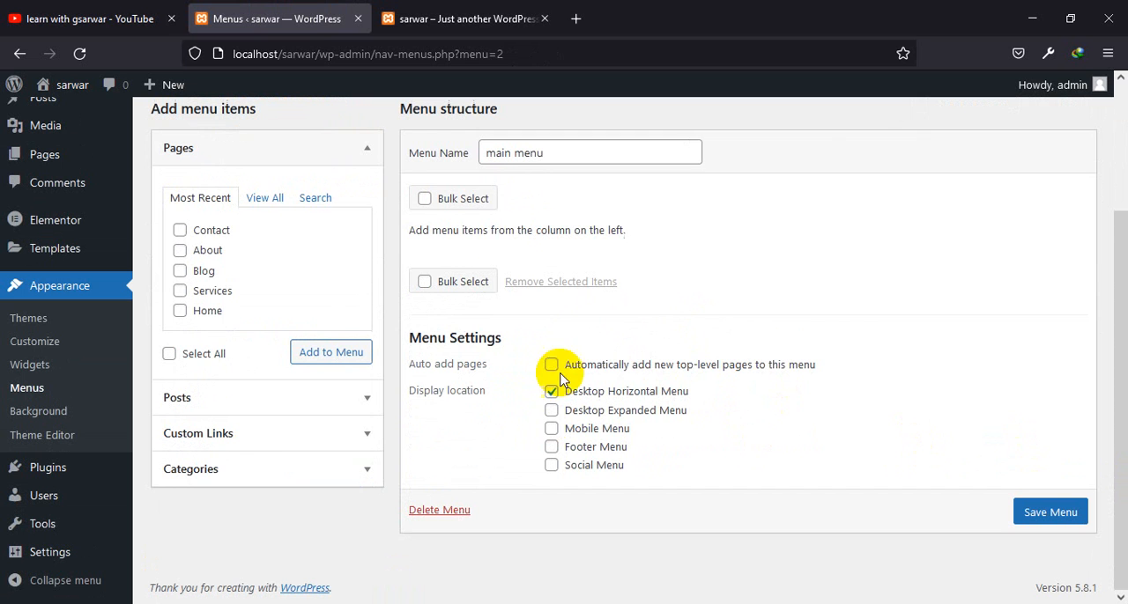
left_click(267, 199)
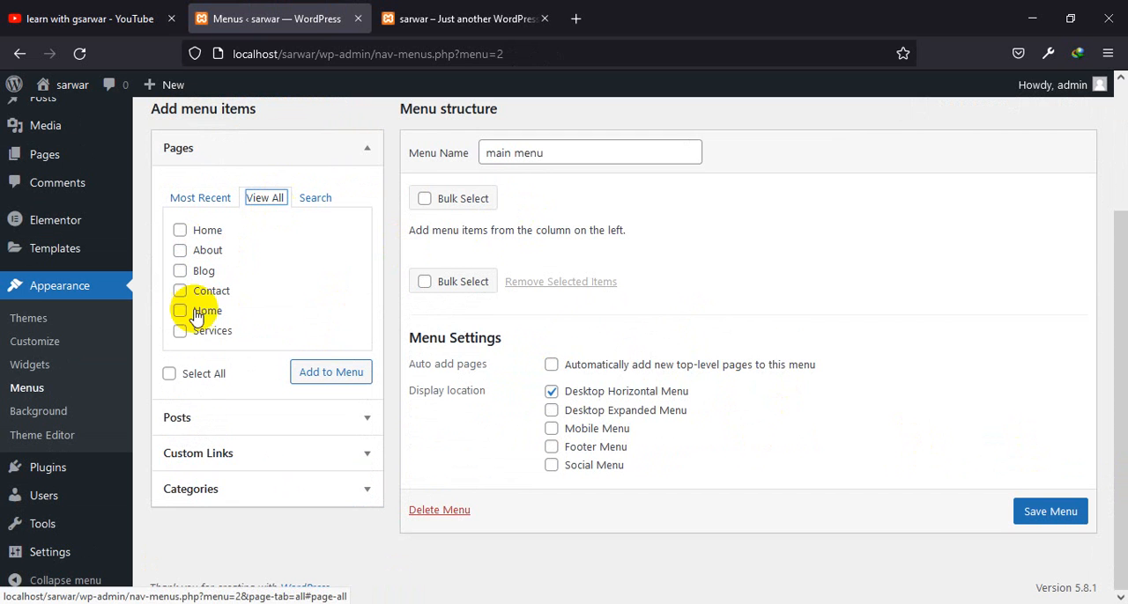
left_click(218, 376)
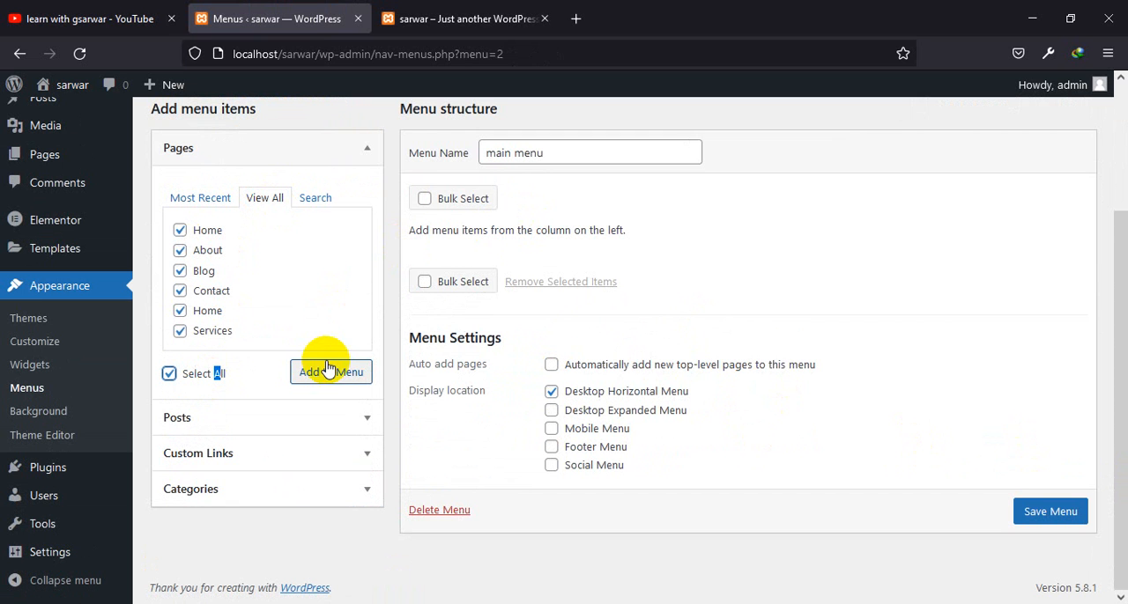
left_click(180, 310)
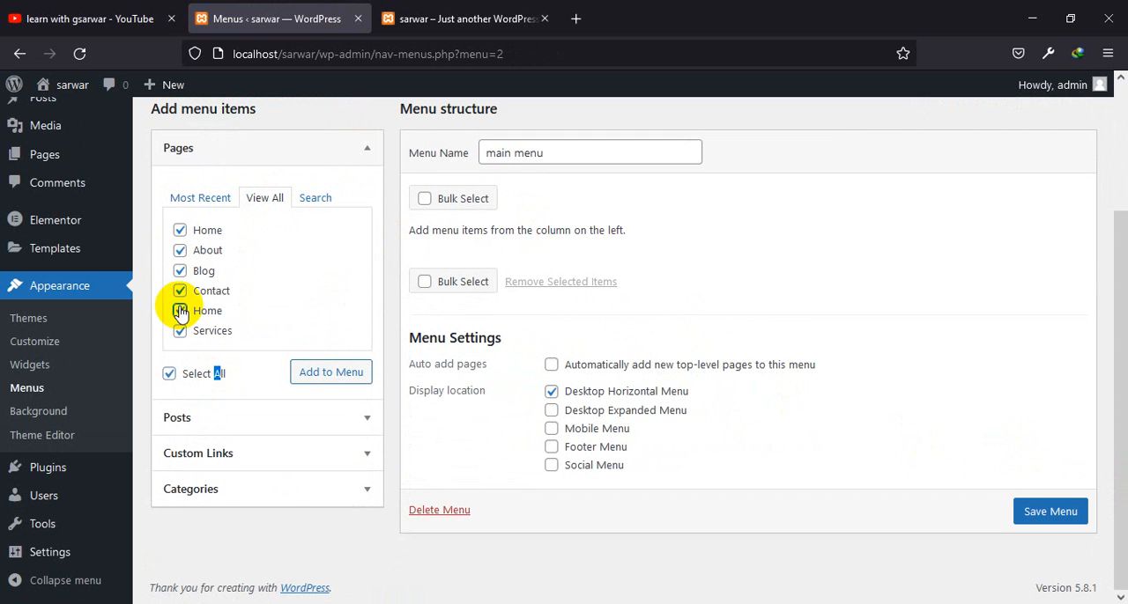
left_click(300, 371)
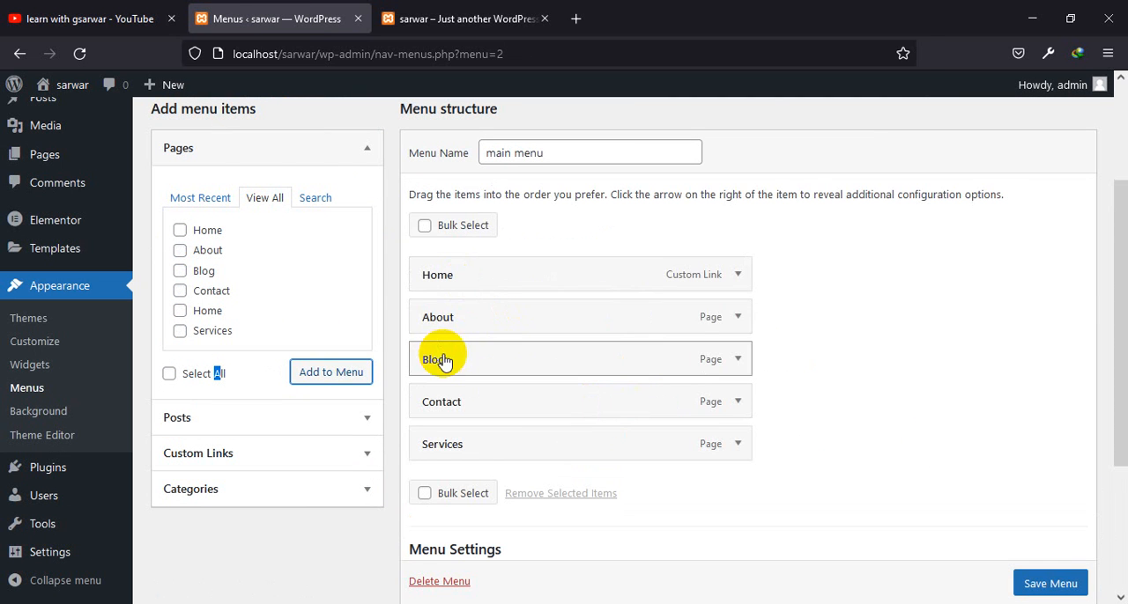
Reorder the main menu with Blog above About and Services above Contact, and save the menu
left_click_drag(444, 361, 434, 317)
left_click_drag(451, 445, 452, 407)
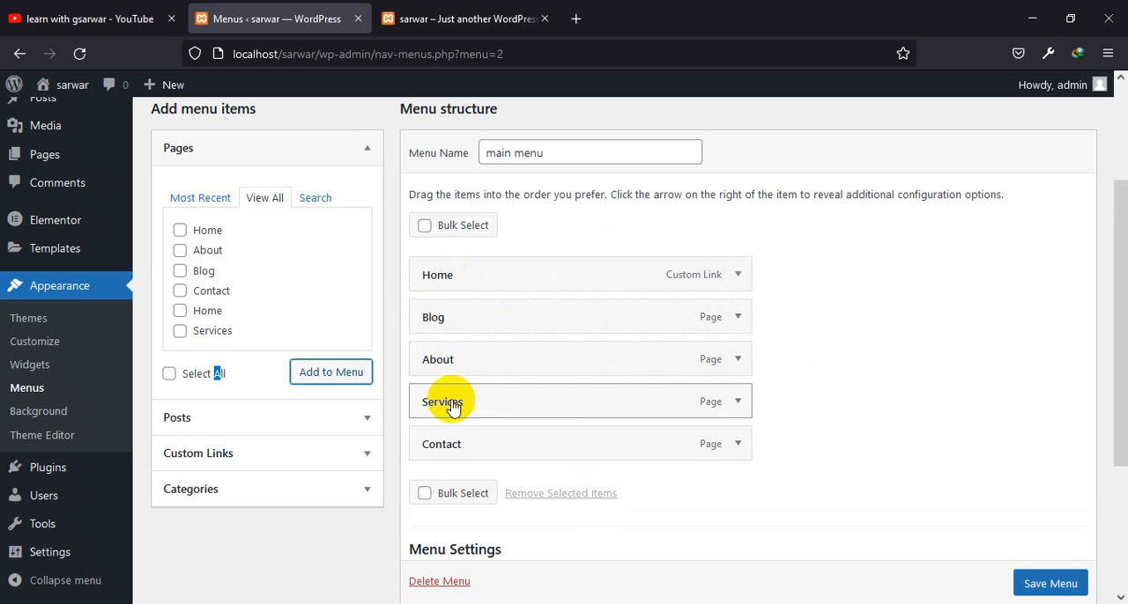
scroll(793, 520, "down", 4)
left_click(1035, 554)
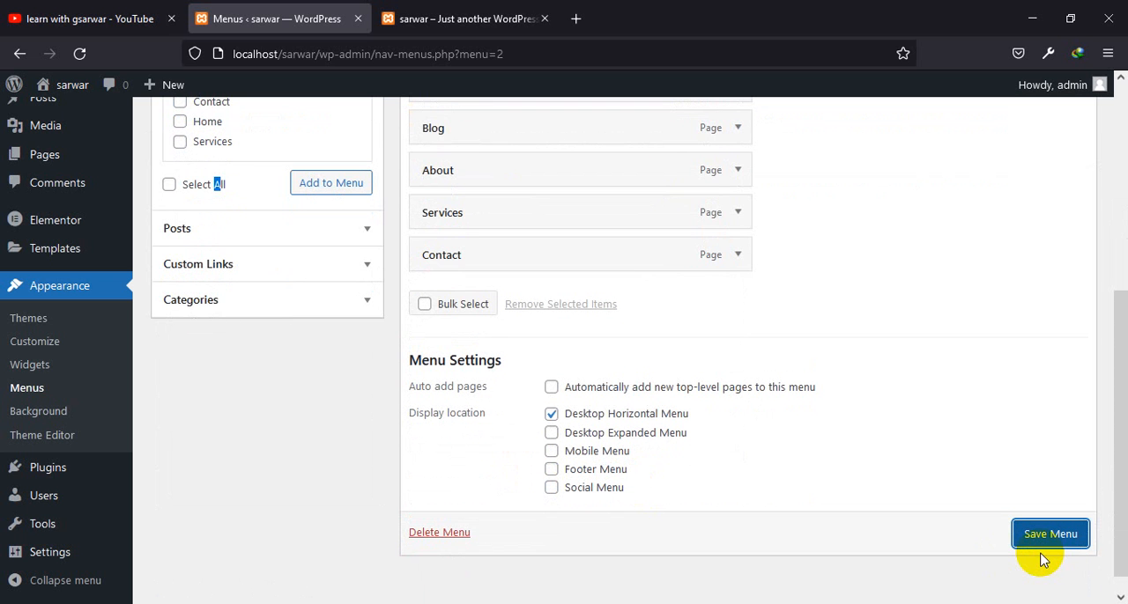
left_click(1049, 533)
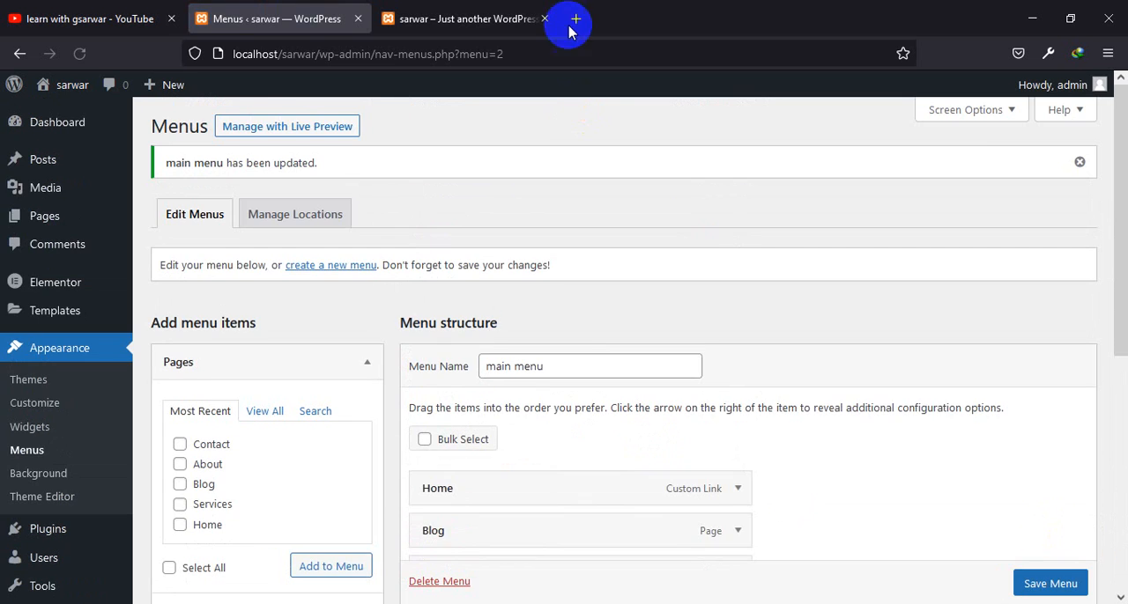
Reload the site's front page and check the main menu in its header and the page content down to the footer
left_click(502, 12)
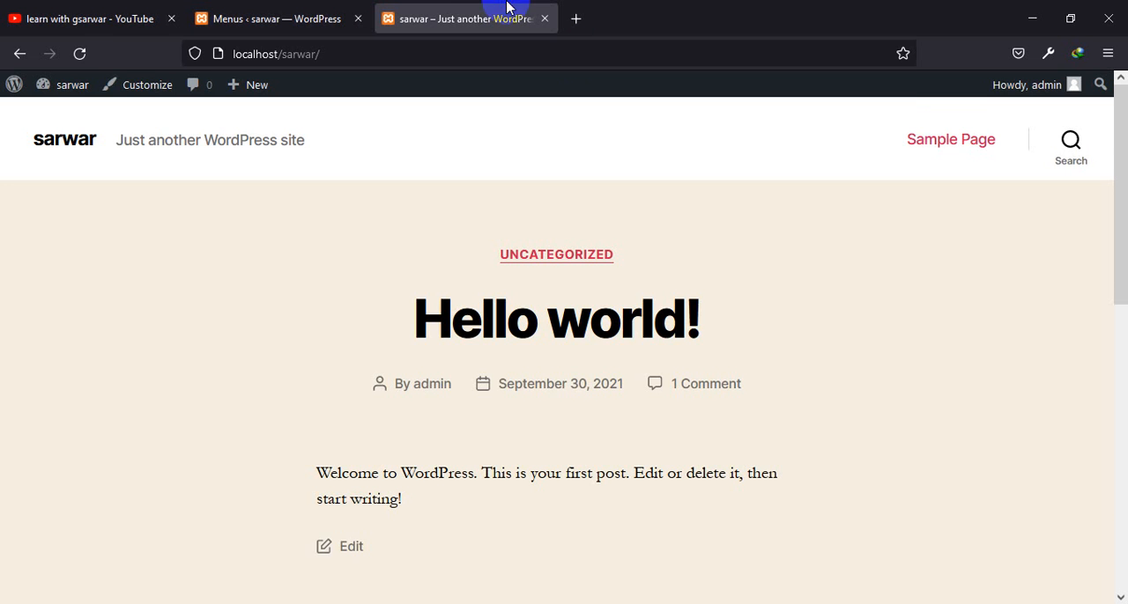
left_click(79, 53)
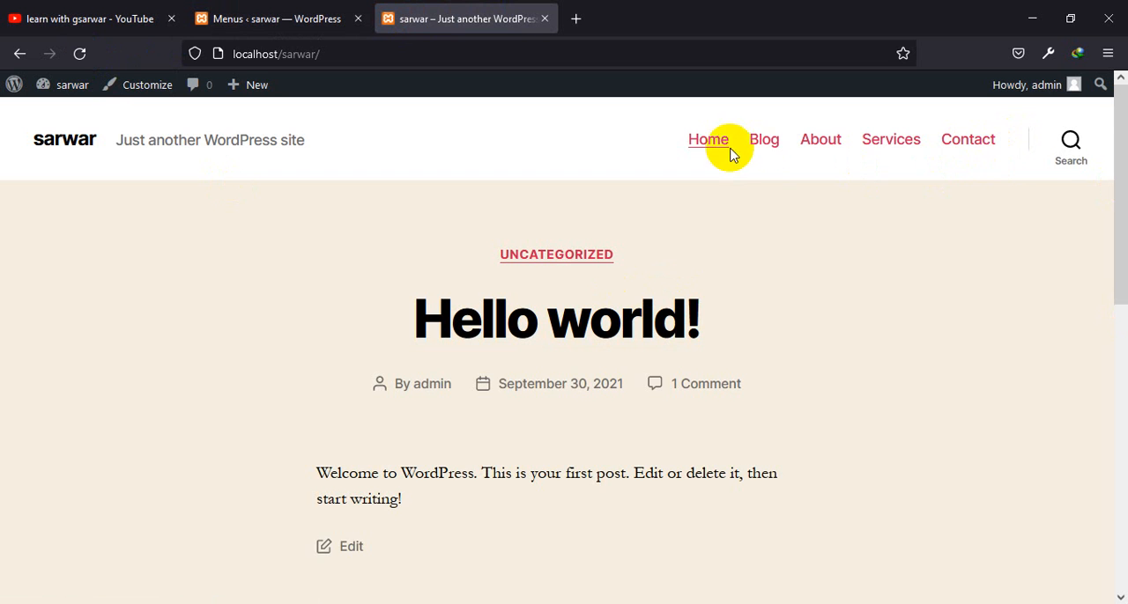
scroll(649, 315, "down", 10)
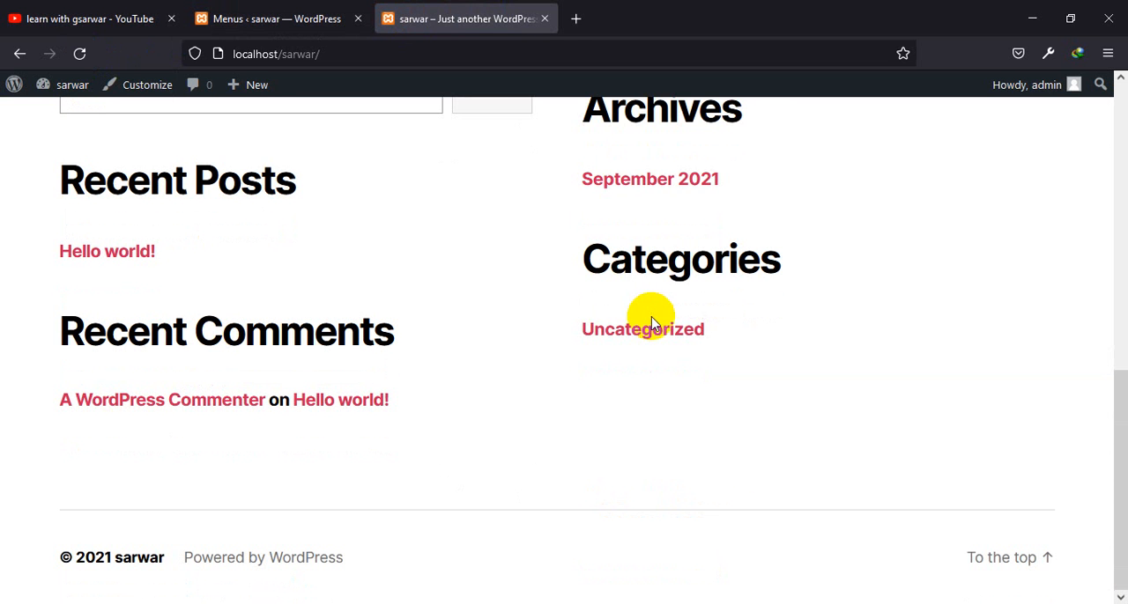
In the site's Reading Settings, display a static page with Home as homepage and Blog as posts page, and save the changes
left_click(263, 16)
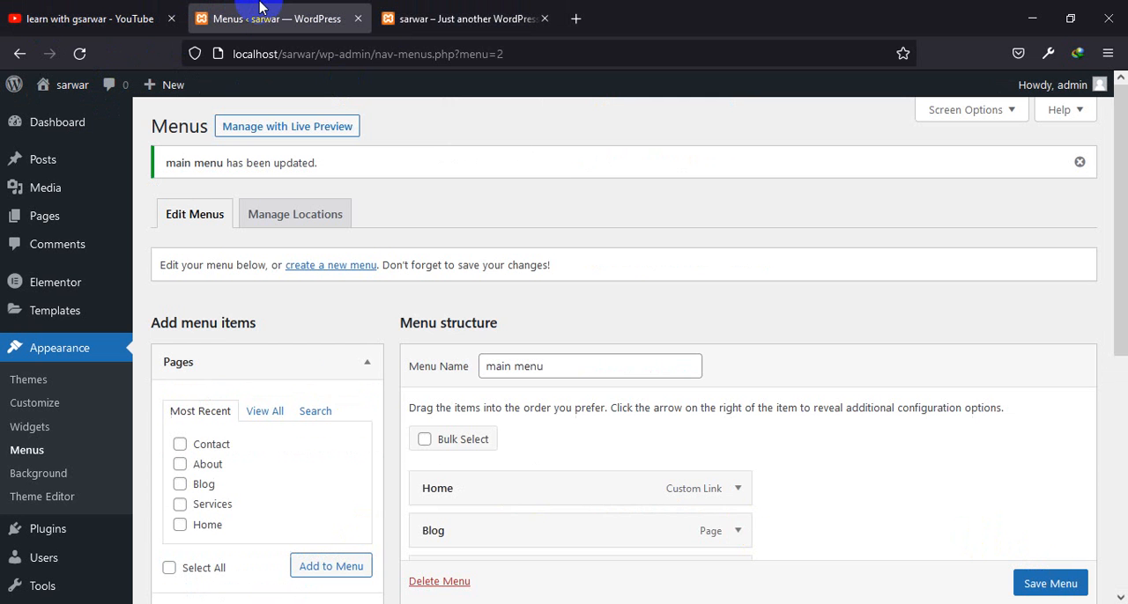
scroll(393, 438, "down", 3)
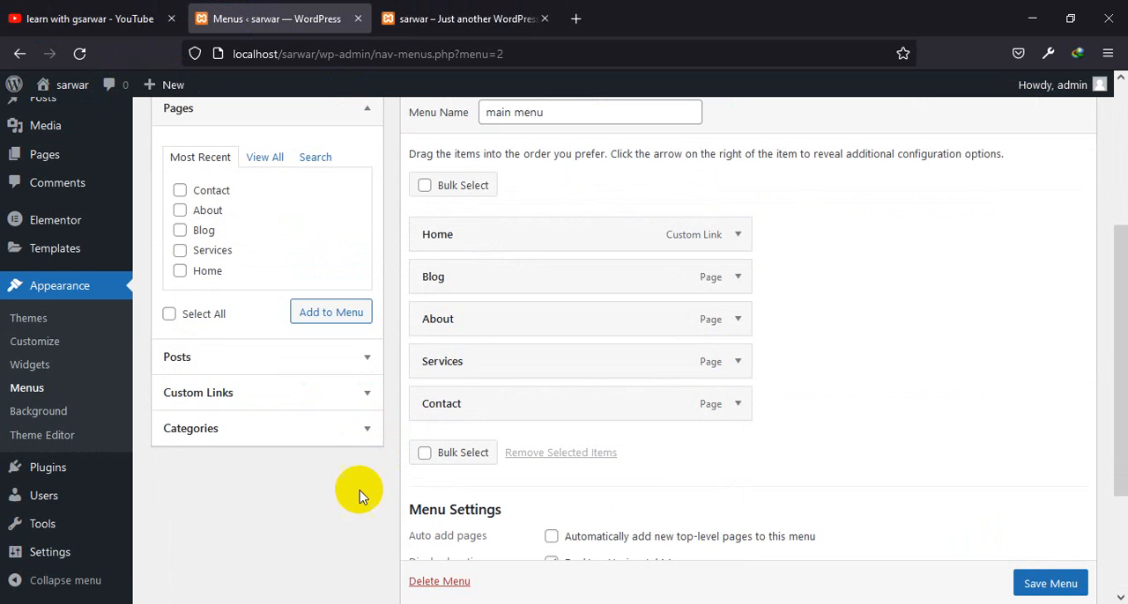
left_click(46, 561)
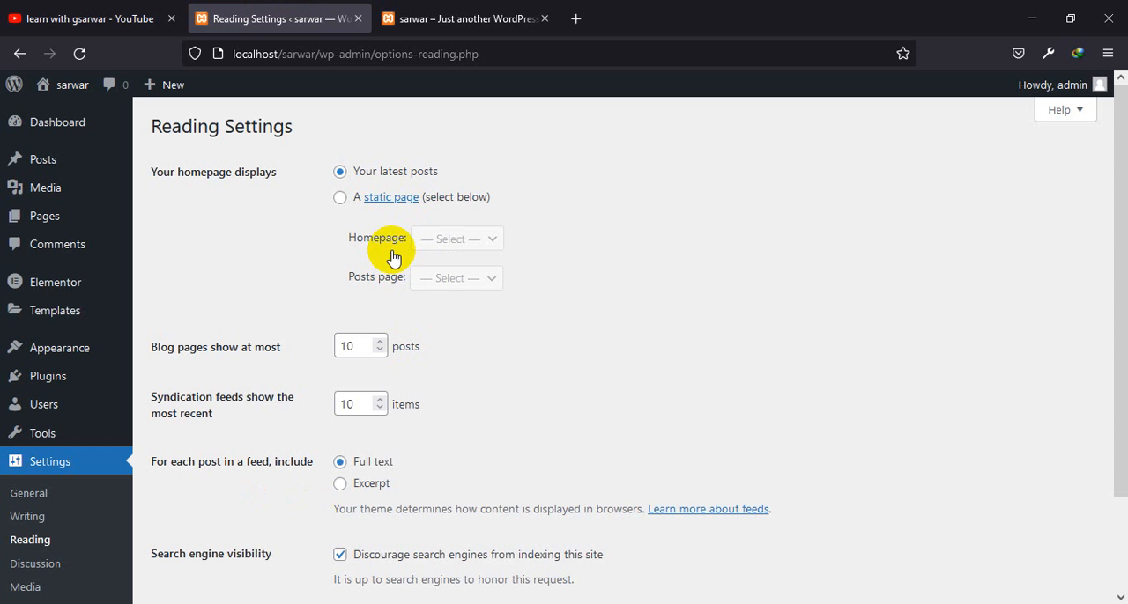
left_click(340, 199)
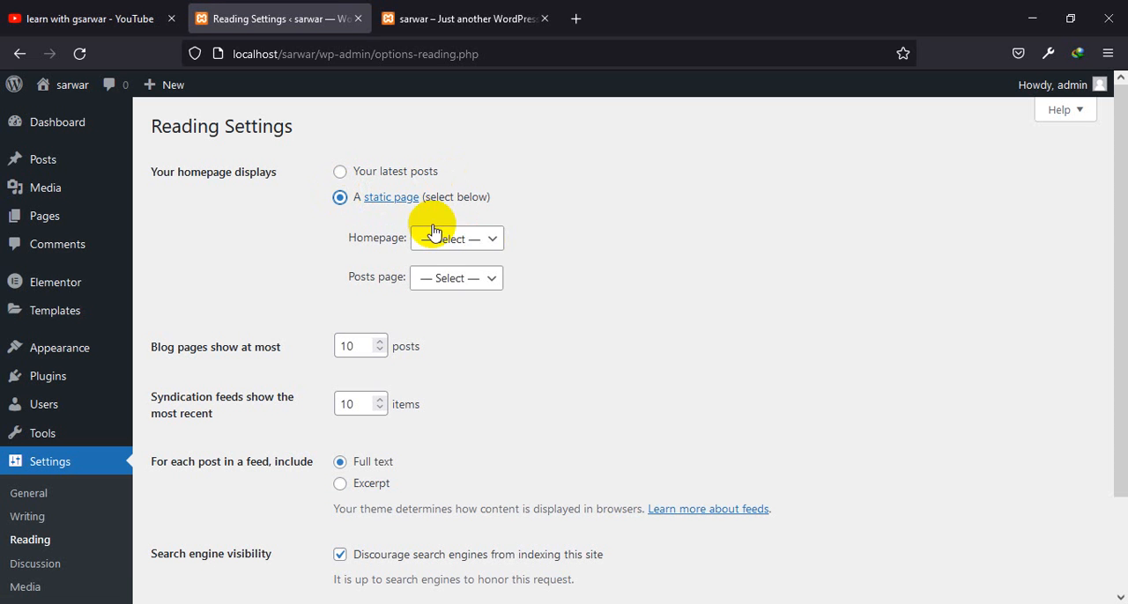
left_click(495, 250)
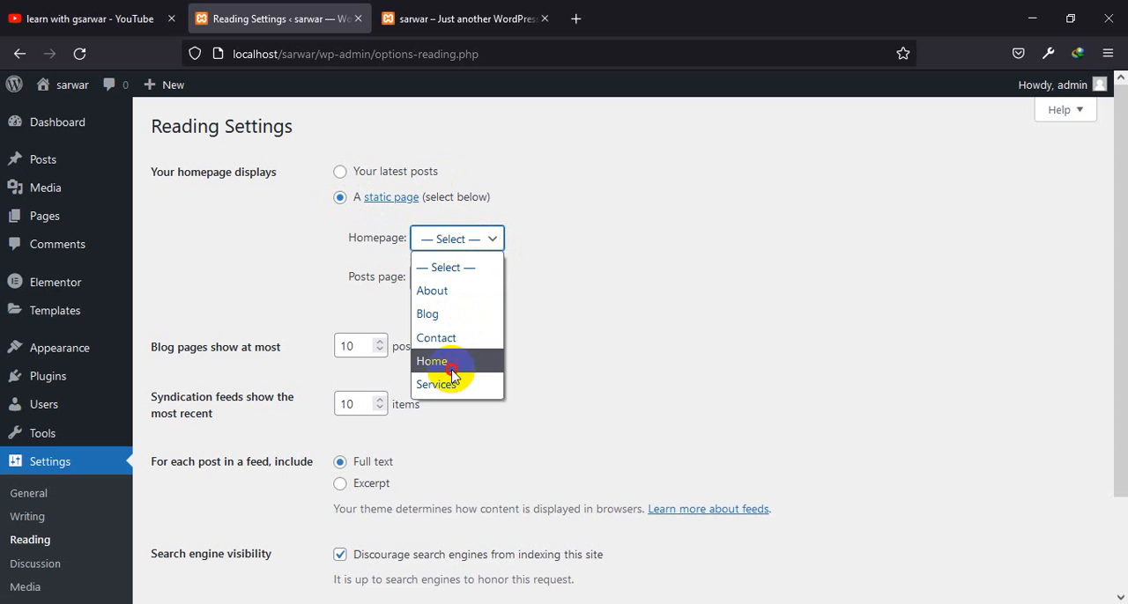
left_click(433, 361)
left_click(467, 278)
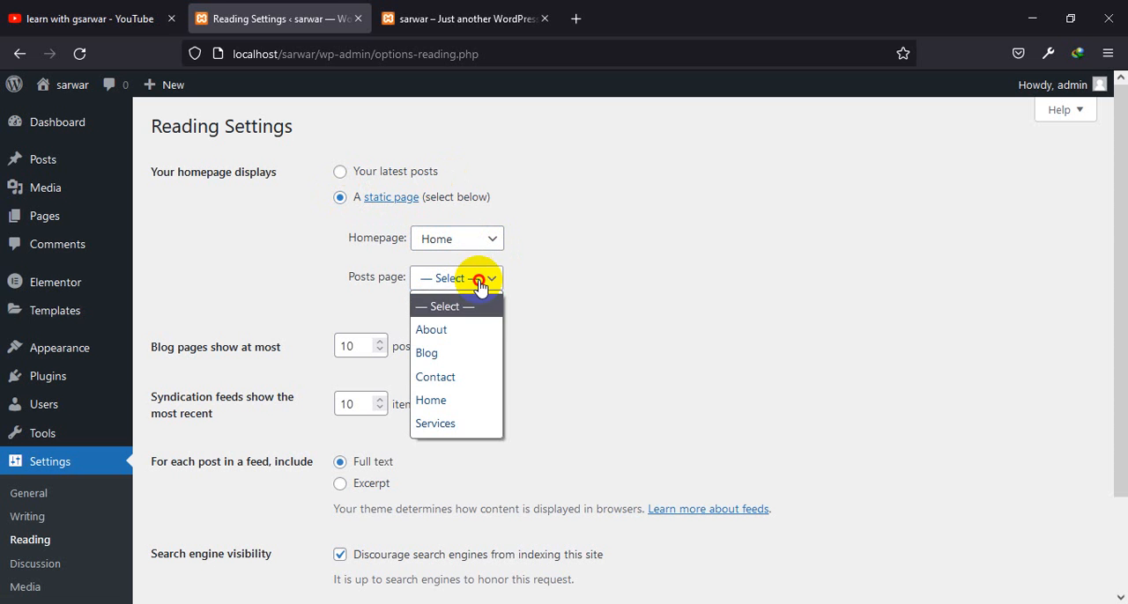
left_click(458, 354)
scroll(447, 370, "down", 2)
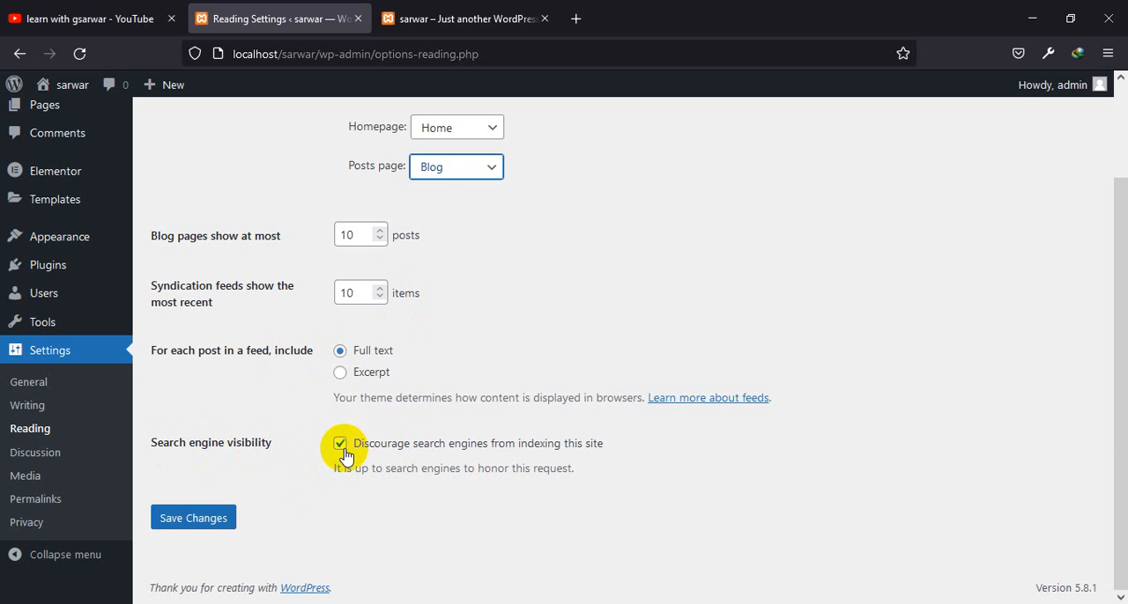
left_click(167, 524)
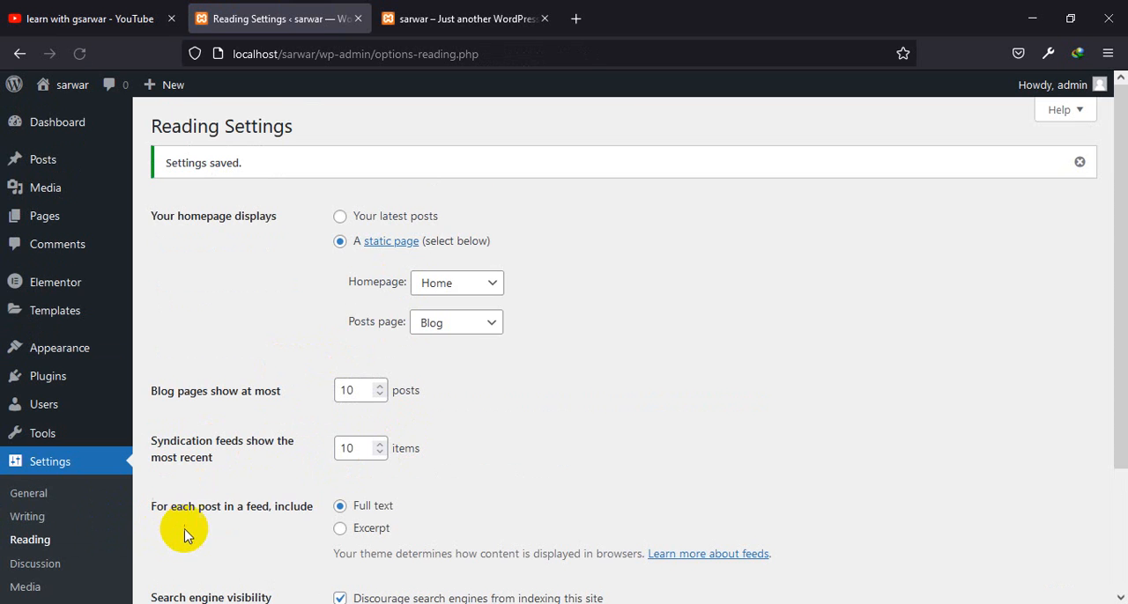
Reload the site's front page to check the static homepage
left_click(425, 9)
left_click(80, 53)
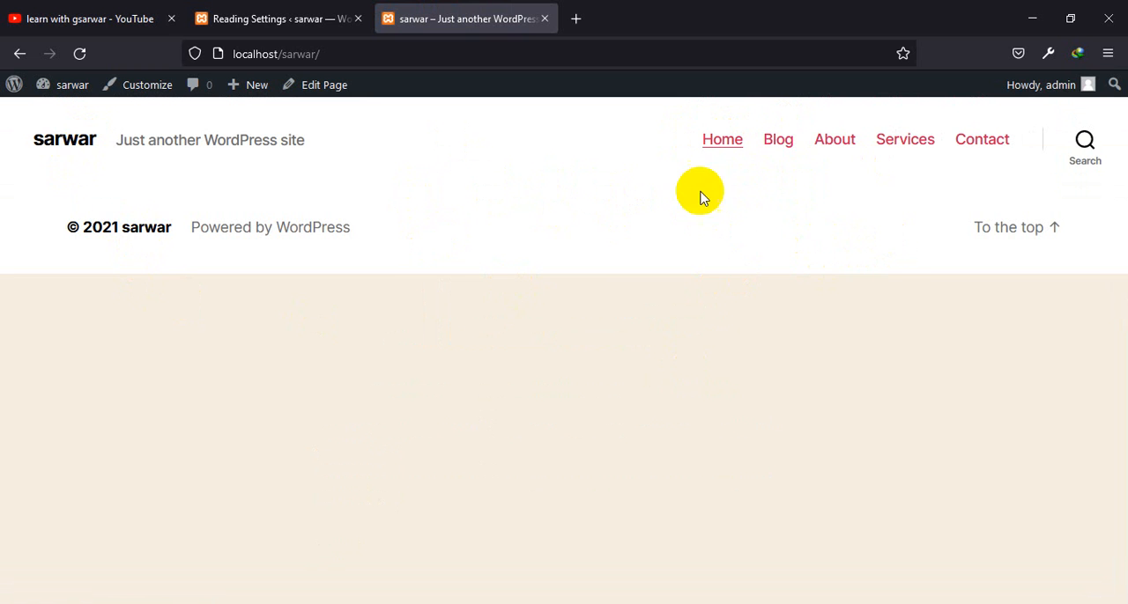
Return to the WordPress admin and bring up the Appearance options
left_click(291, 18)
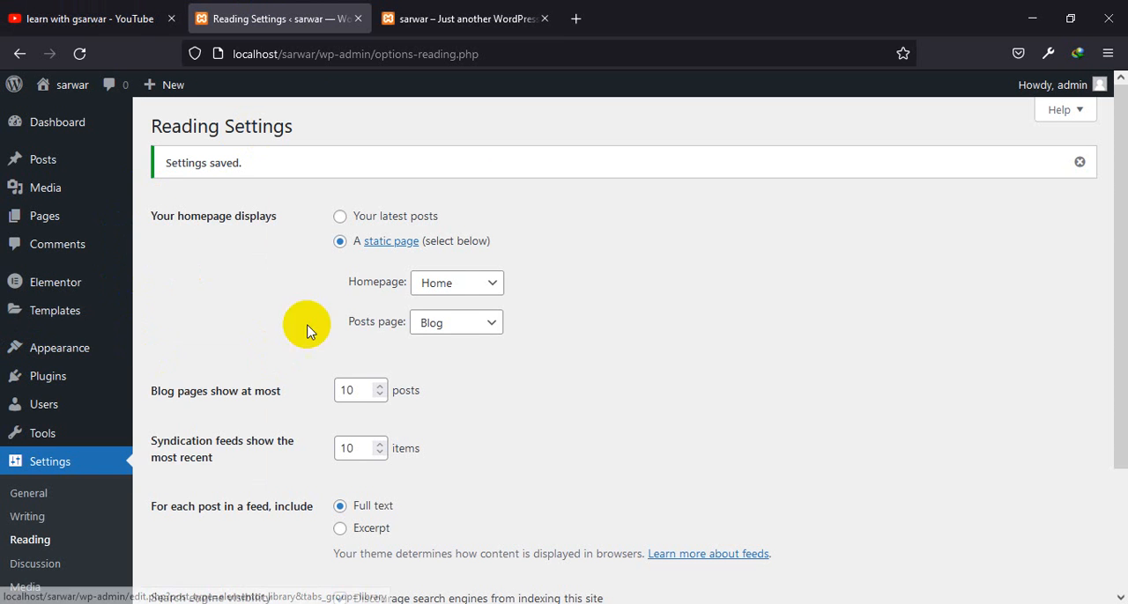
mouse_move(80, 388)
mouse_move(71, 352)
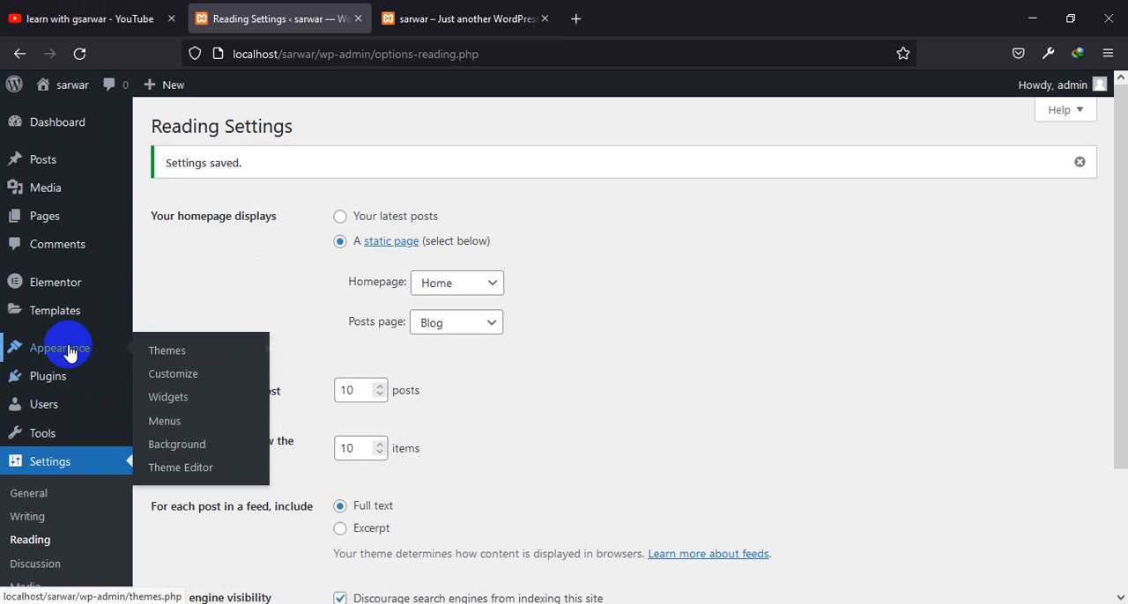